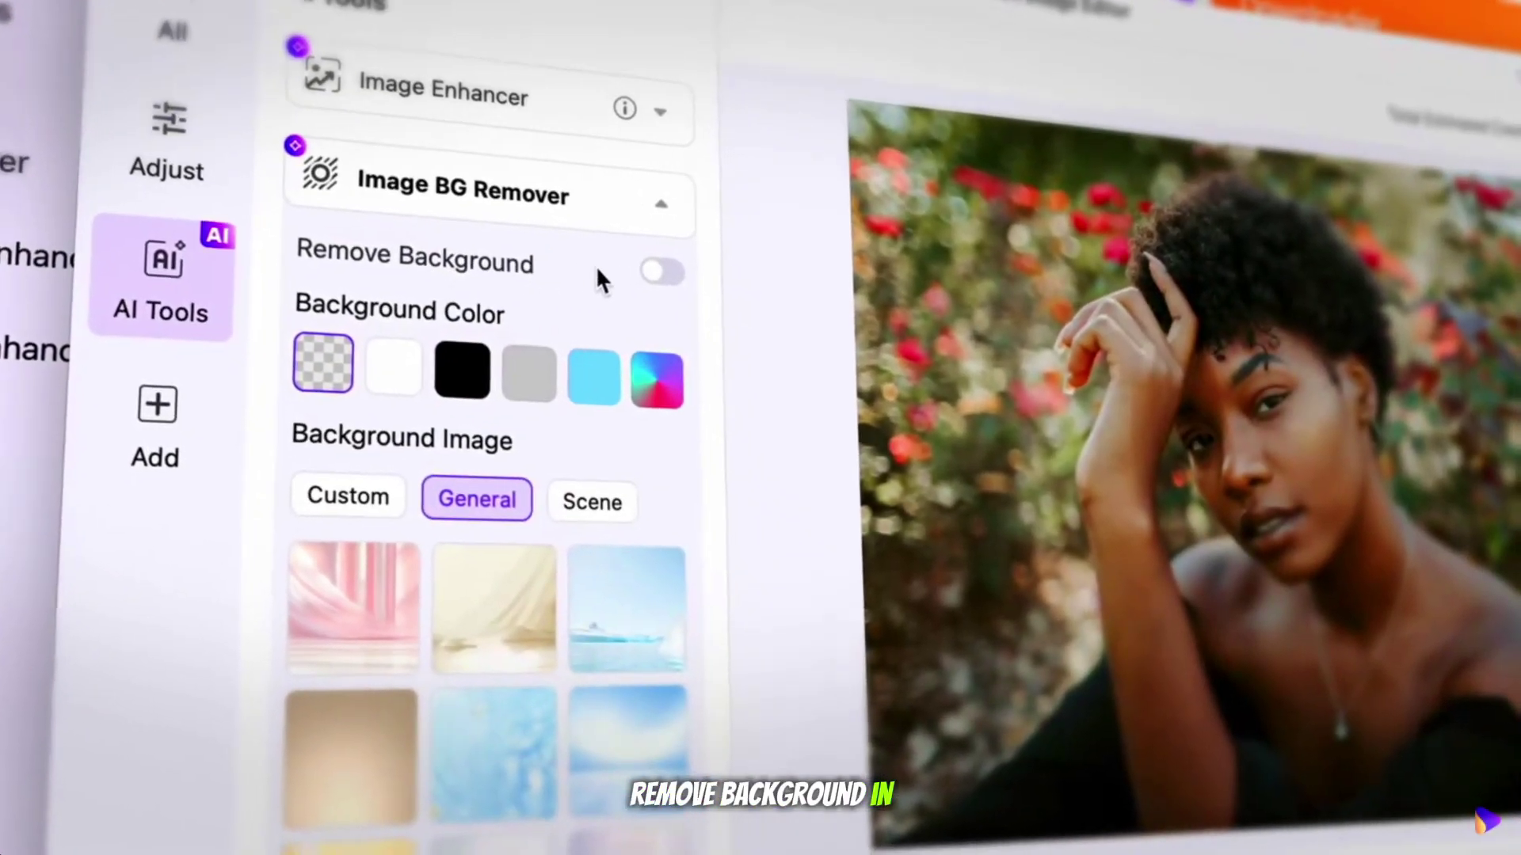
Switch on Remove Background for the portrait photo, then scroll through the video output formats.
left_click(662, 272)
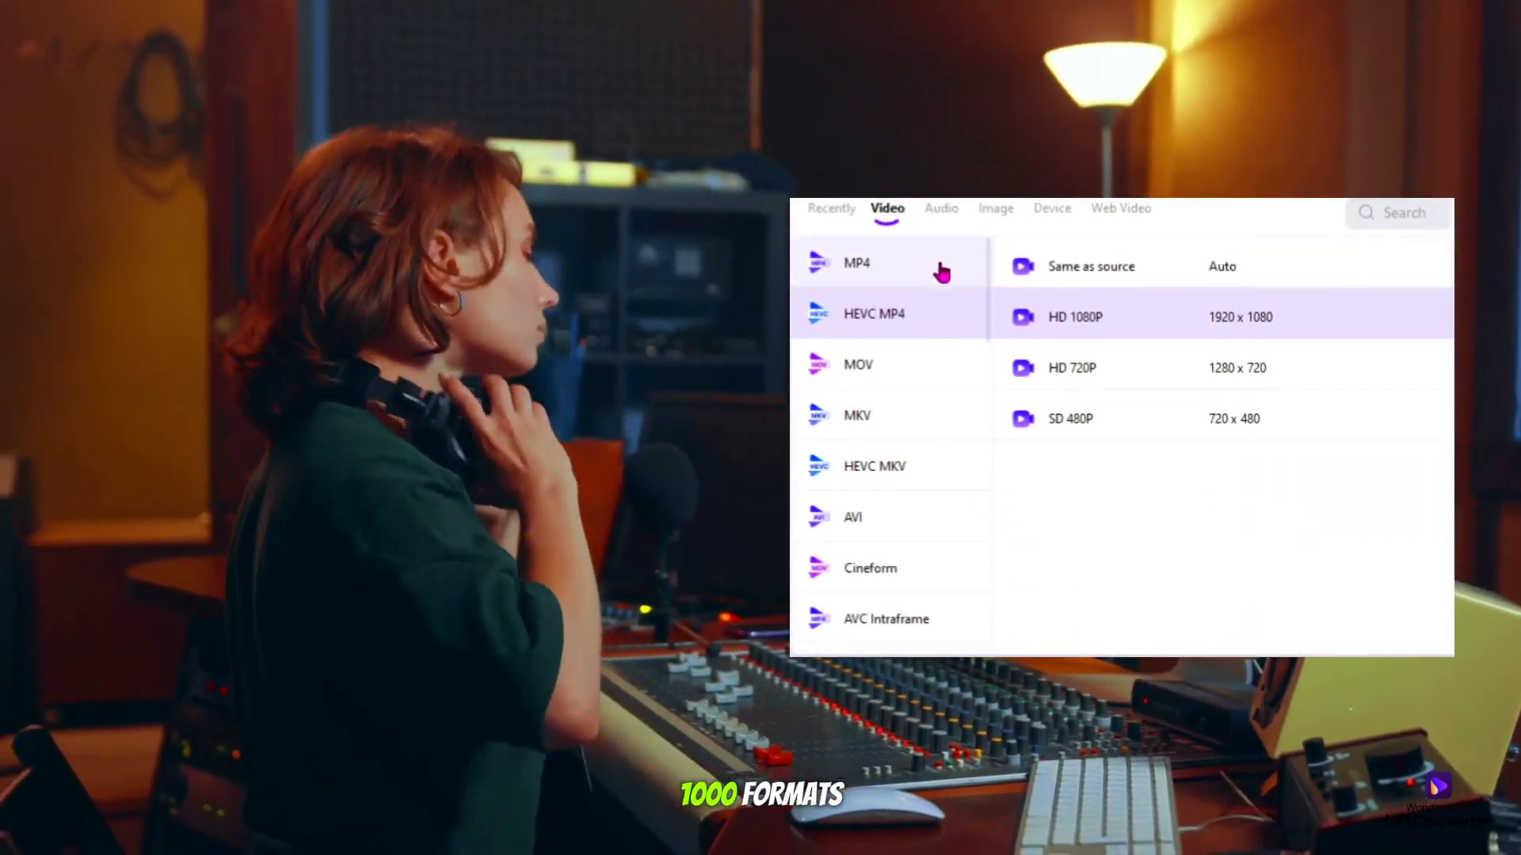
scroll(950, 285, "down", 10)
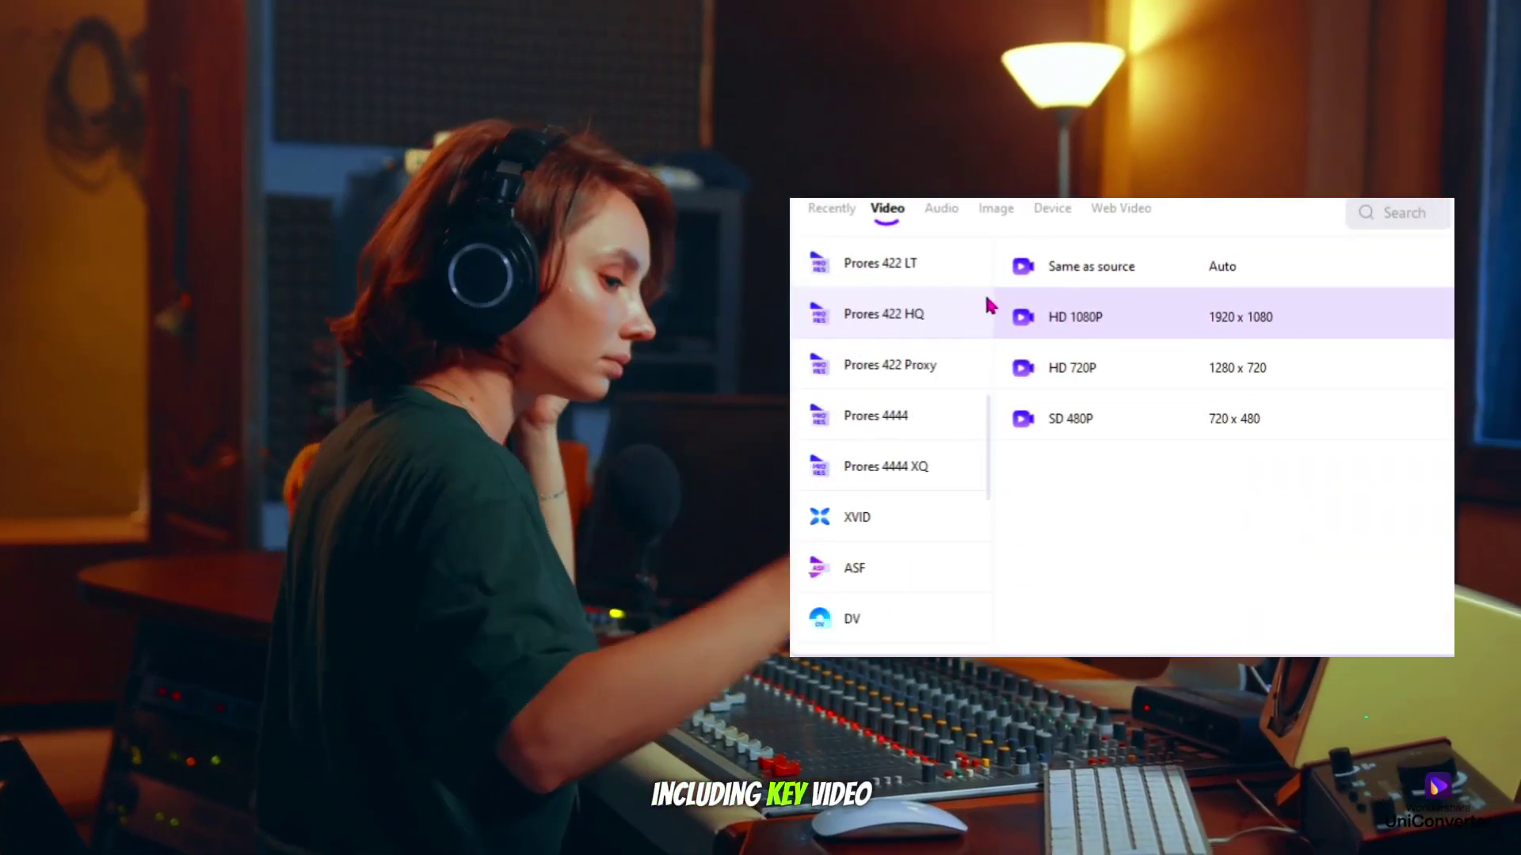
scroll(986, 301, "down", 5)
Scroll the audio formats, then flip between the Video, Audio and Image format tabs.
left_click(942, 211)
scroll(986, 278, "down", 2)
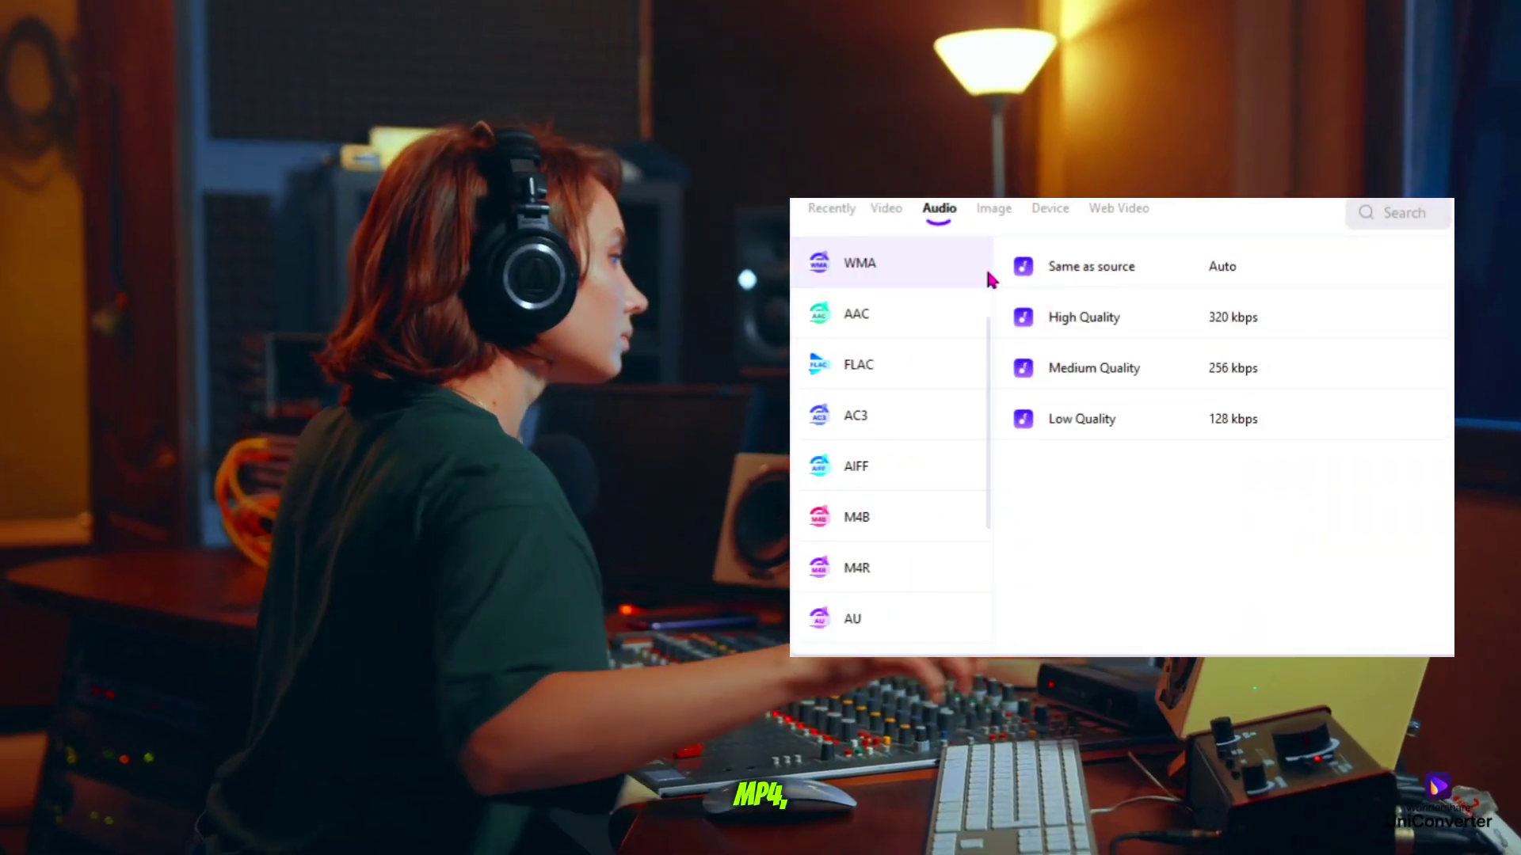
scroll(986, 273, "down", 3)
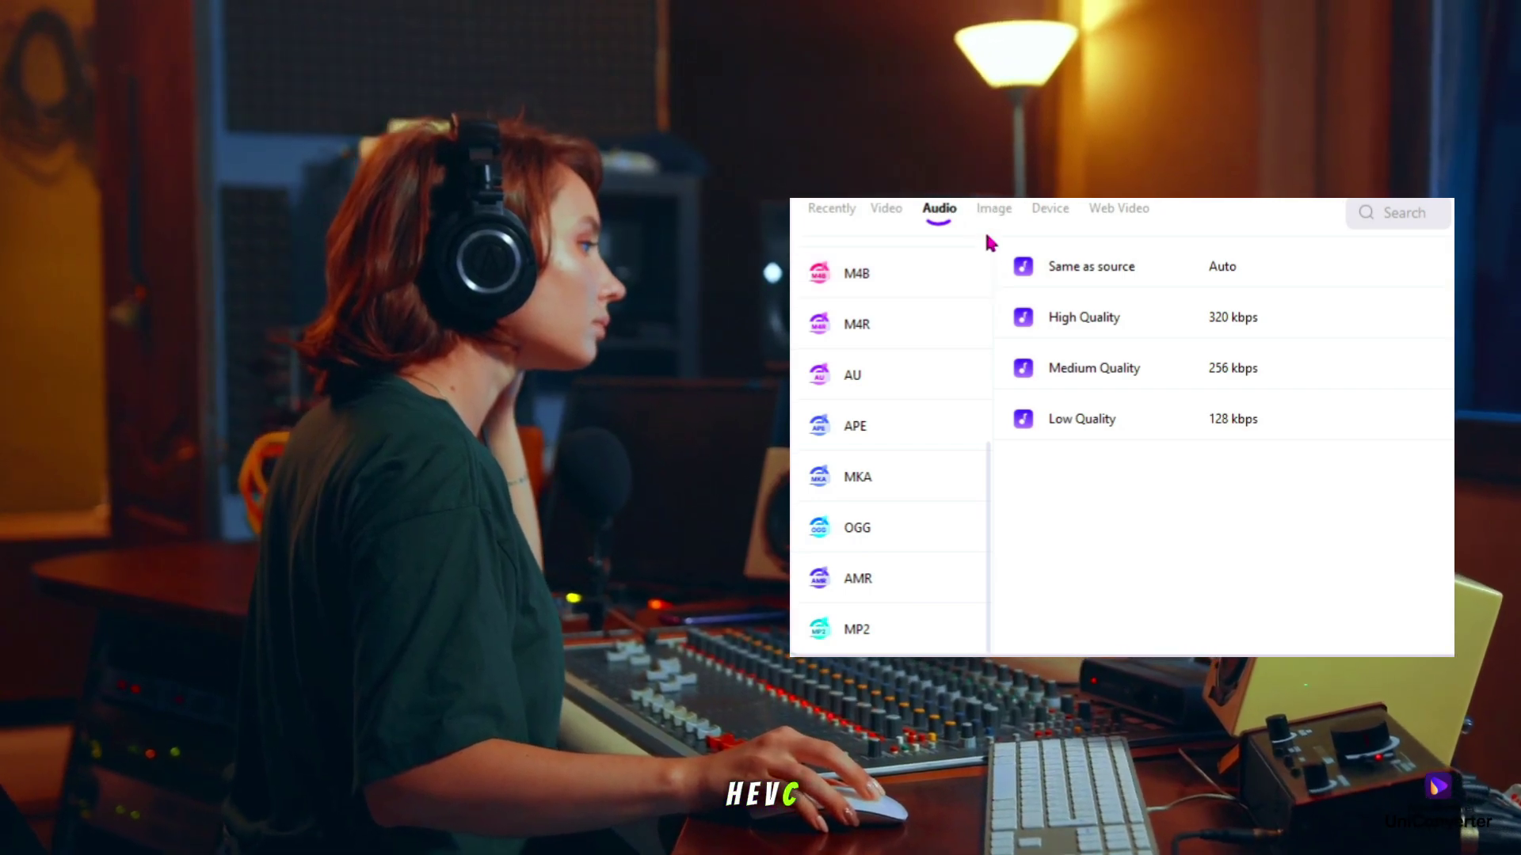
left_click(887, 209)
left_click(939, 209)
left_click(991, 212)
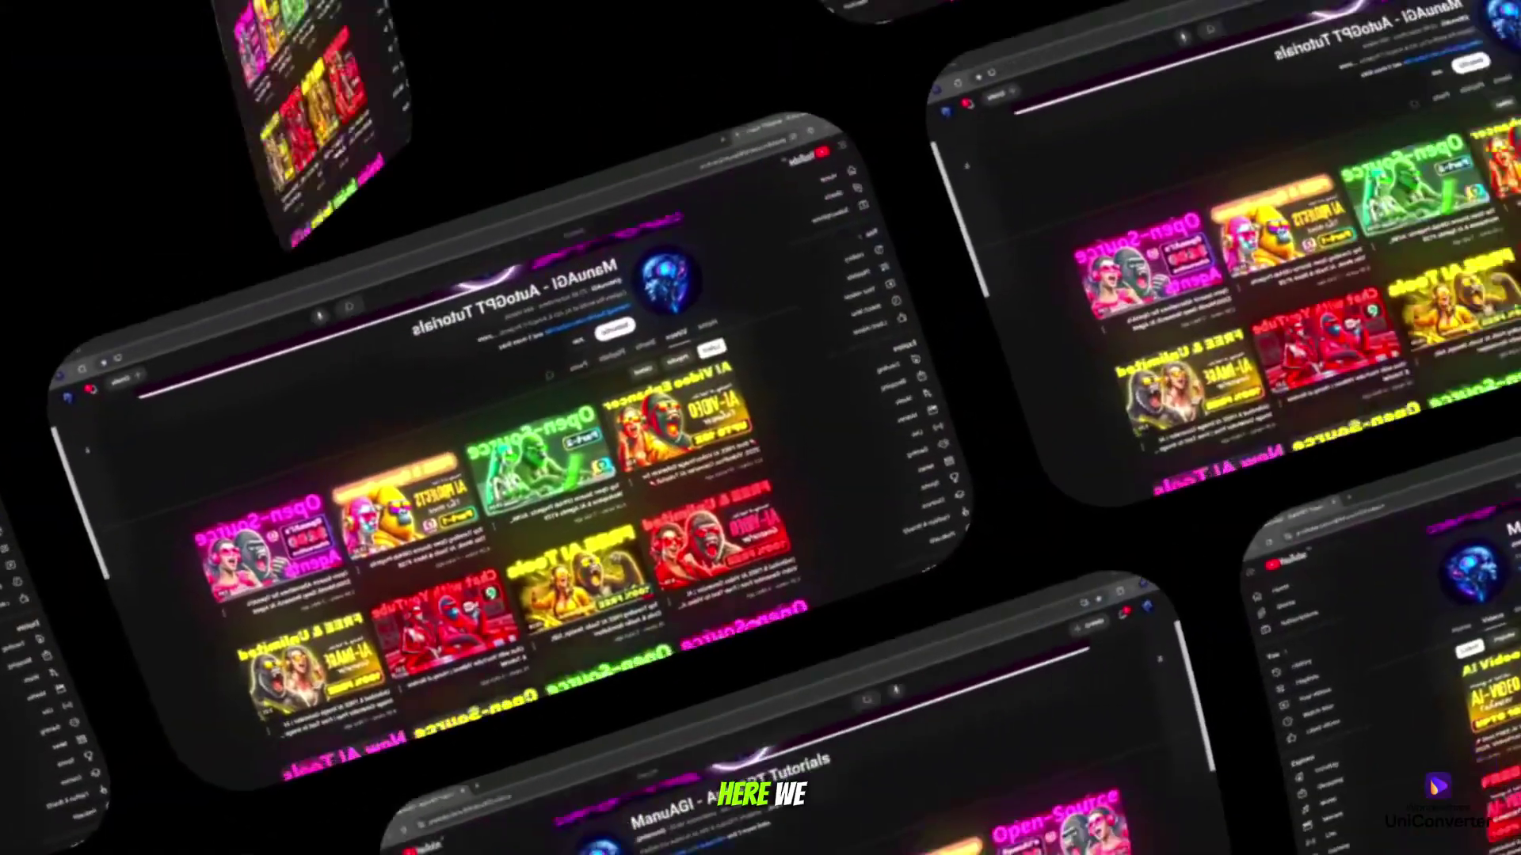
scroll(760, 427, "down", 5)
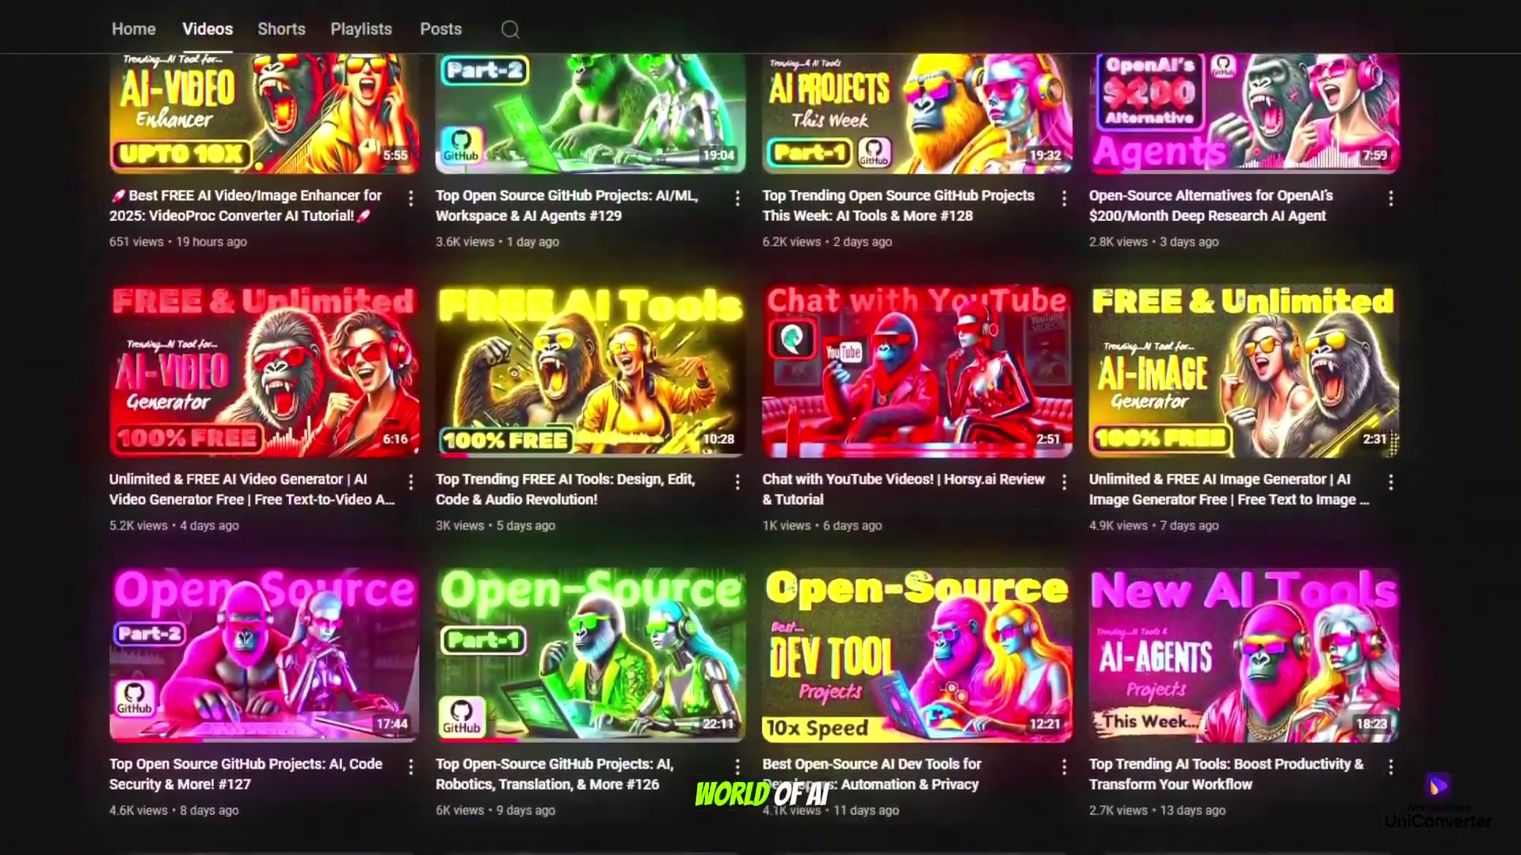
scroll(761, 428, "down", 5)
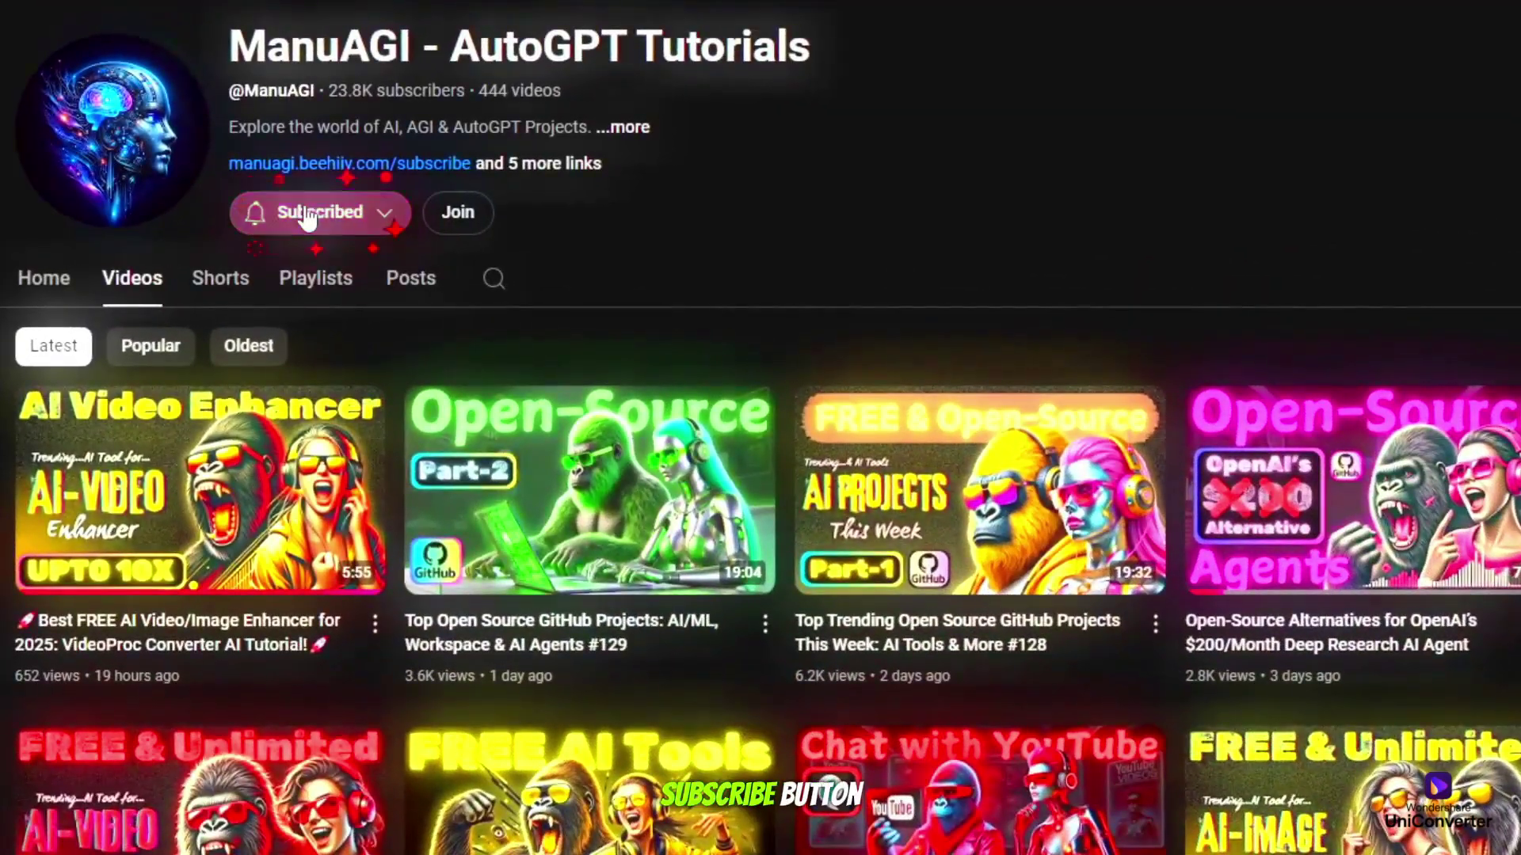
left_click(382, 219)
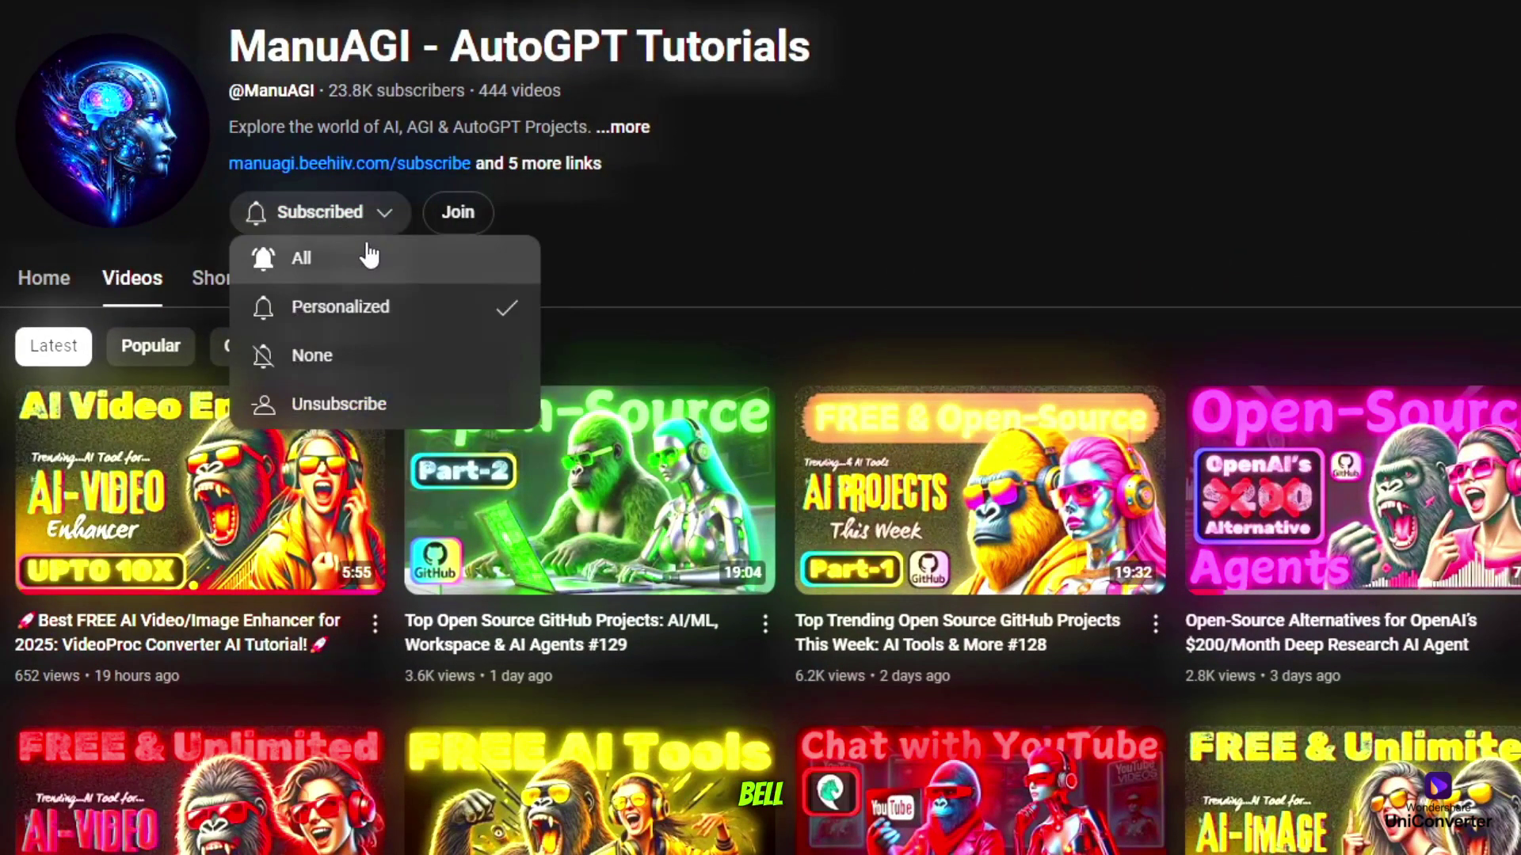
left_click(339, 265)
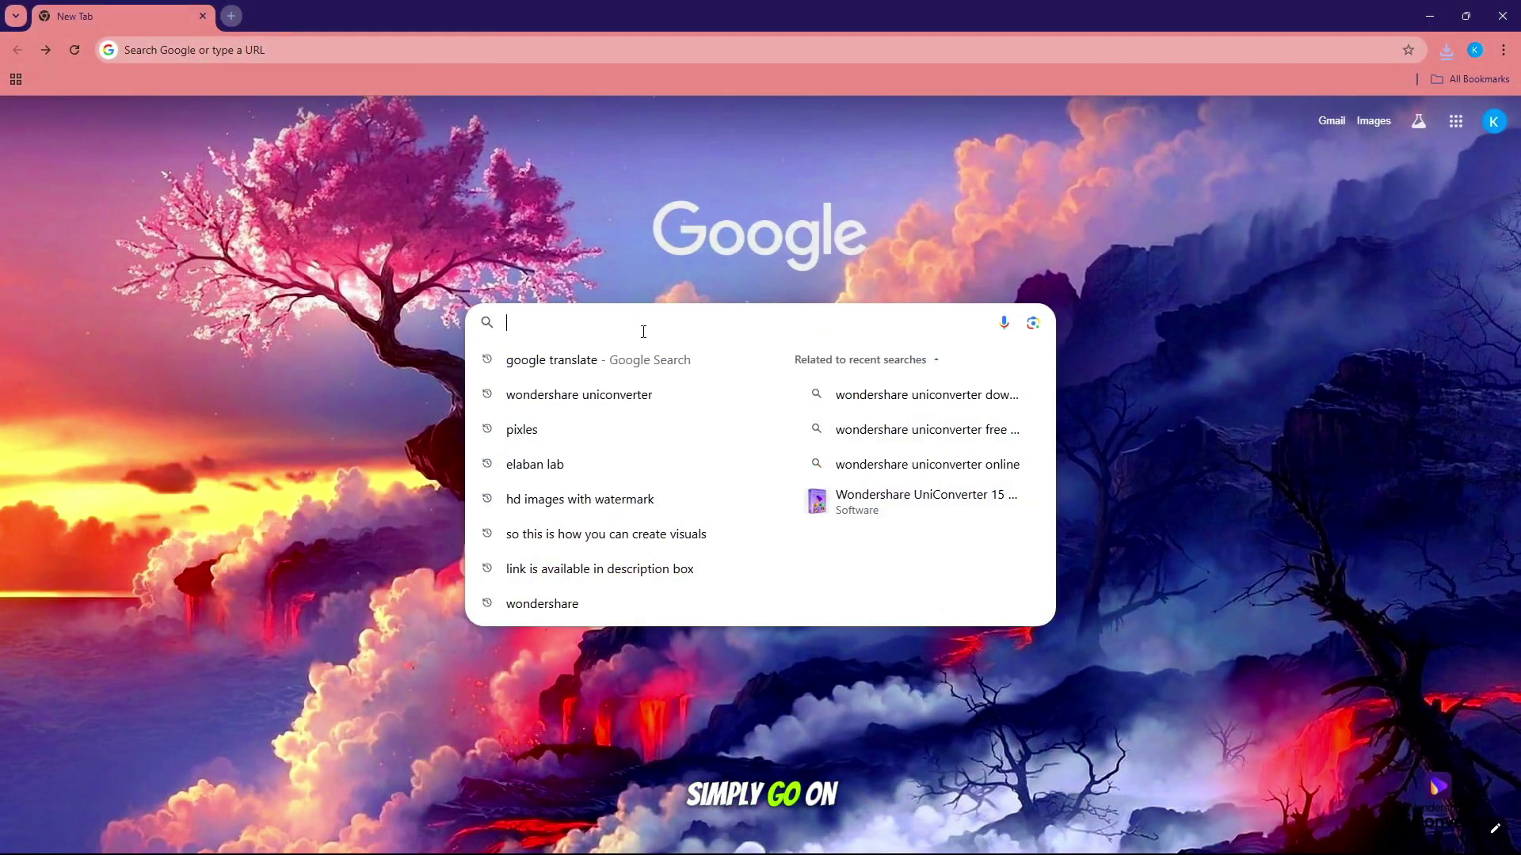
Search Google for wondershare uniconverter and start the free download from its official page.
left_click(650, 395)
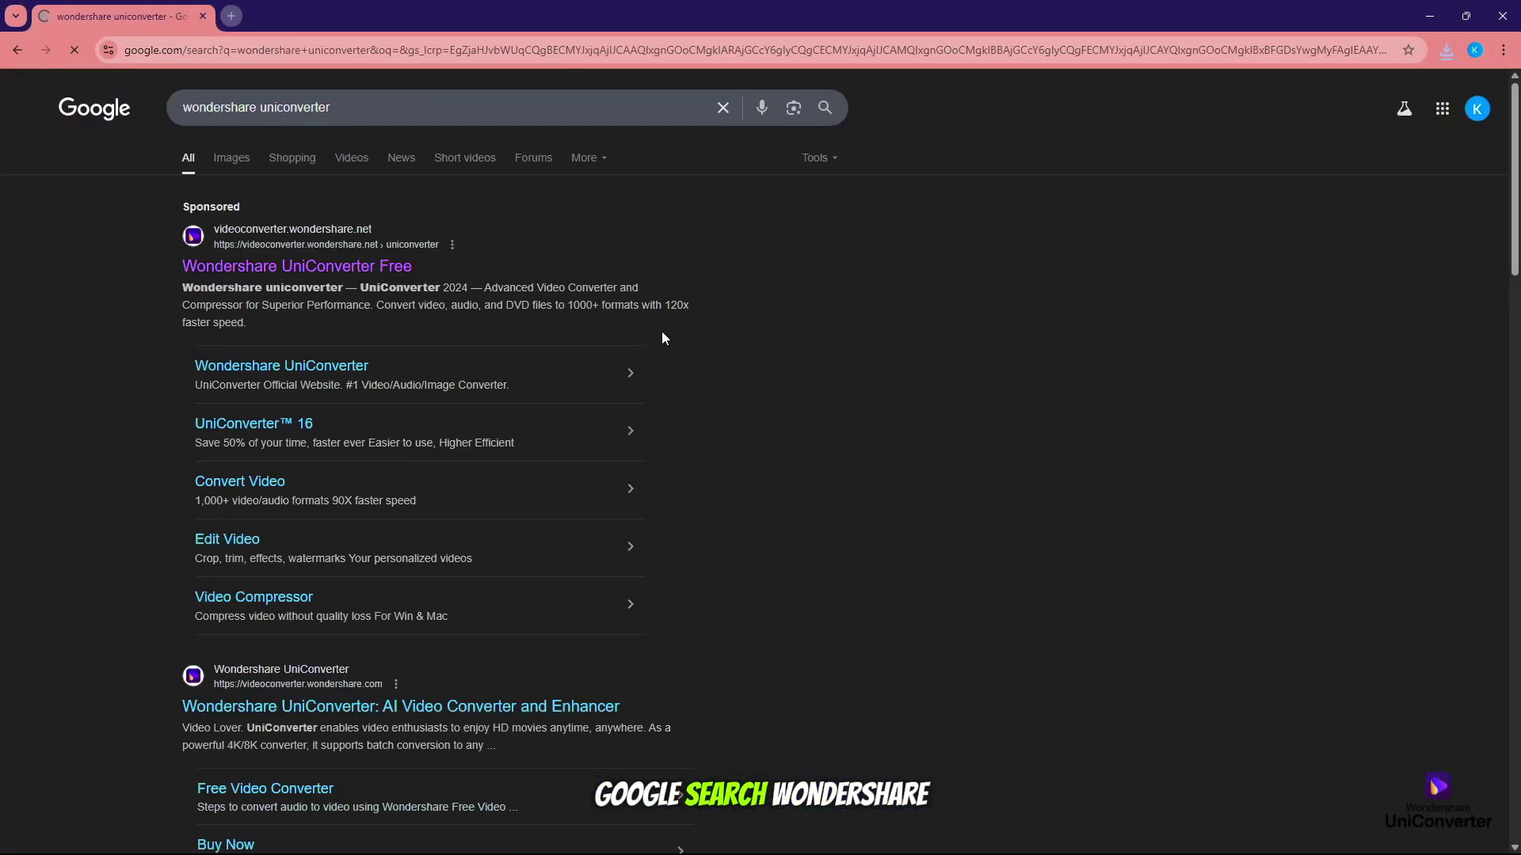
left_click(370, 277)
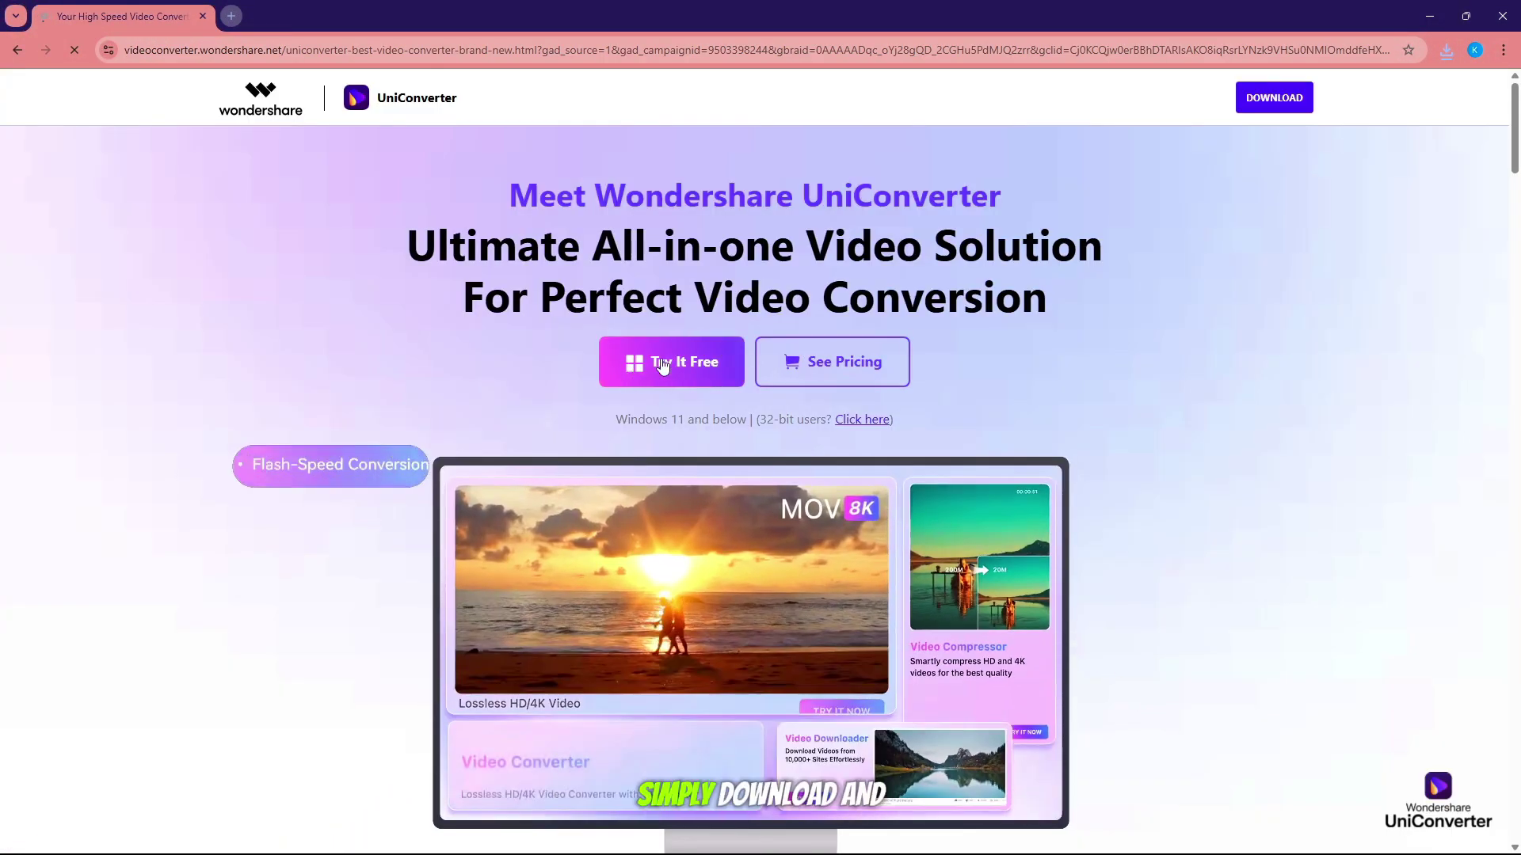
left_click(664, 365)
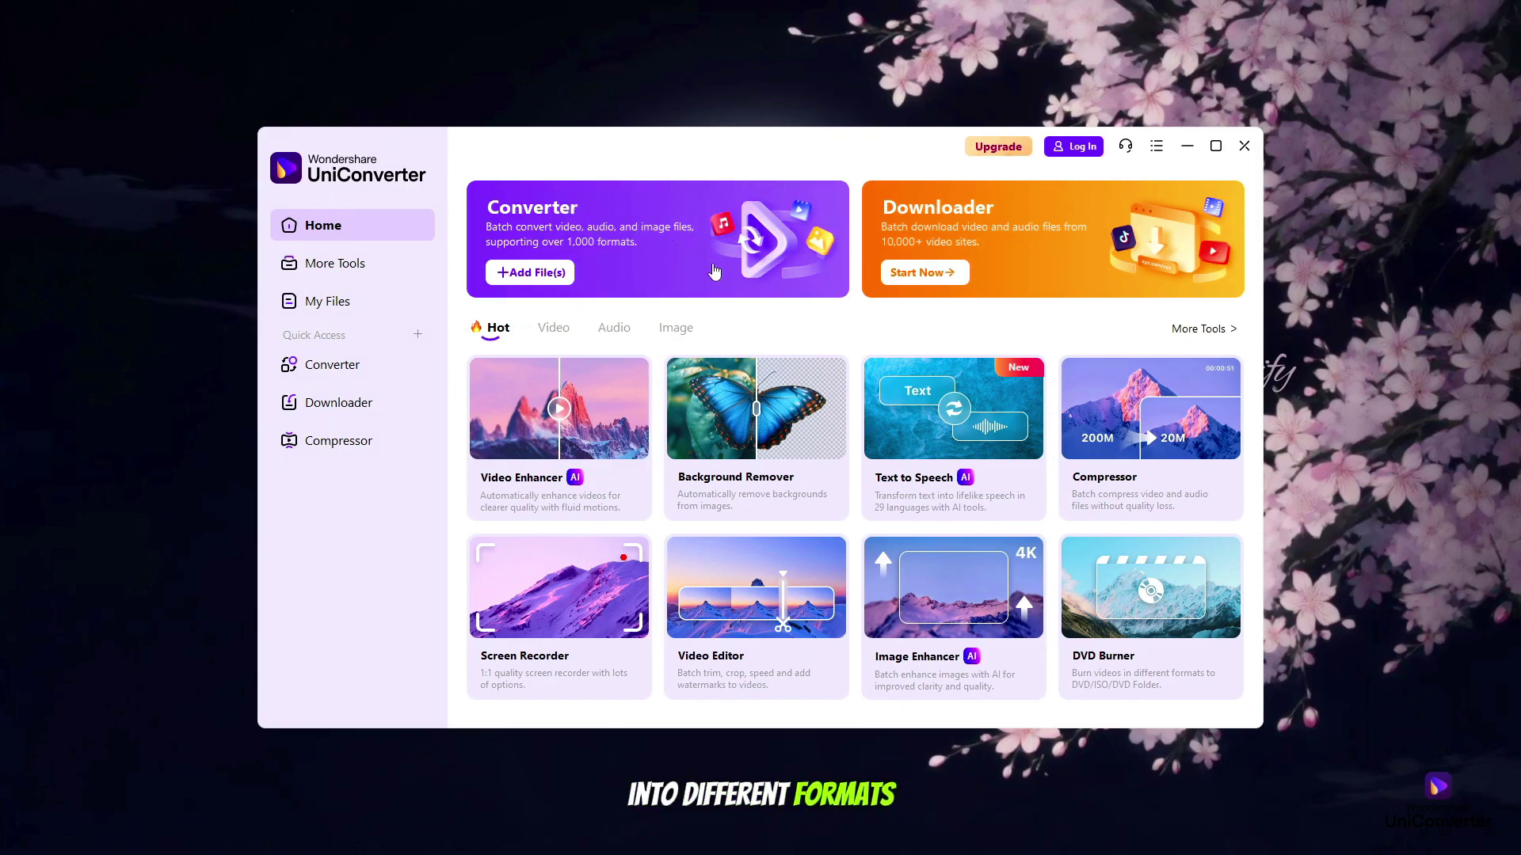
left_click(671, 259)
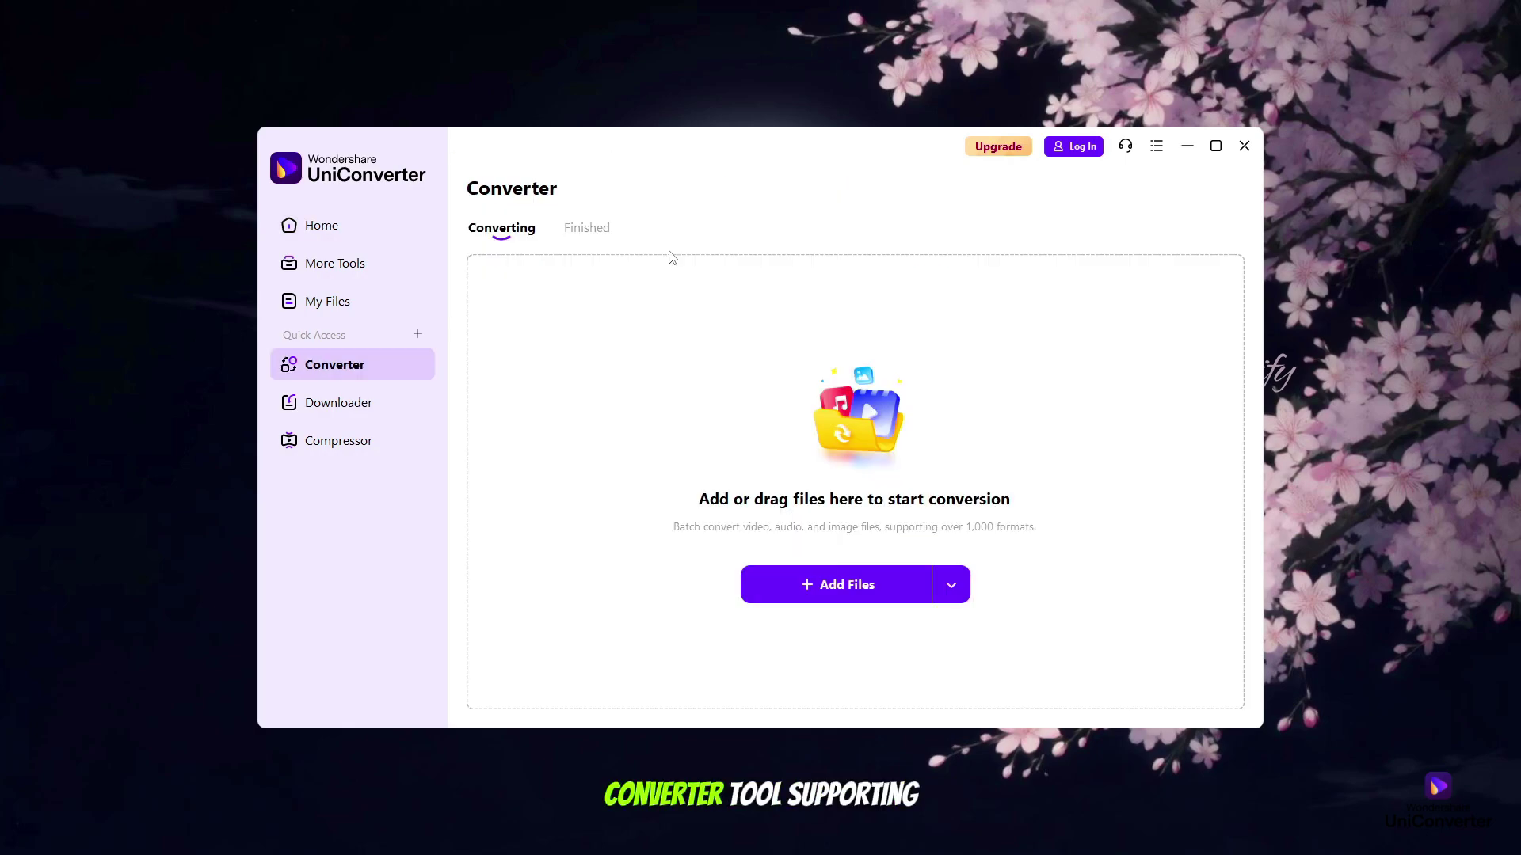
left_click(861, 591)
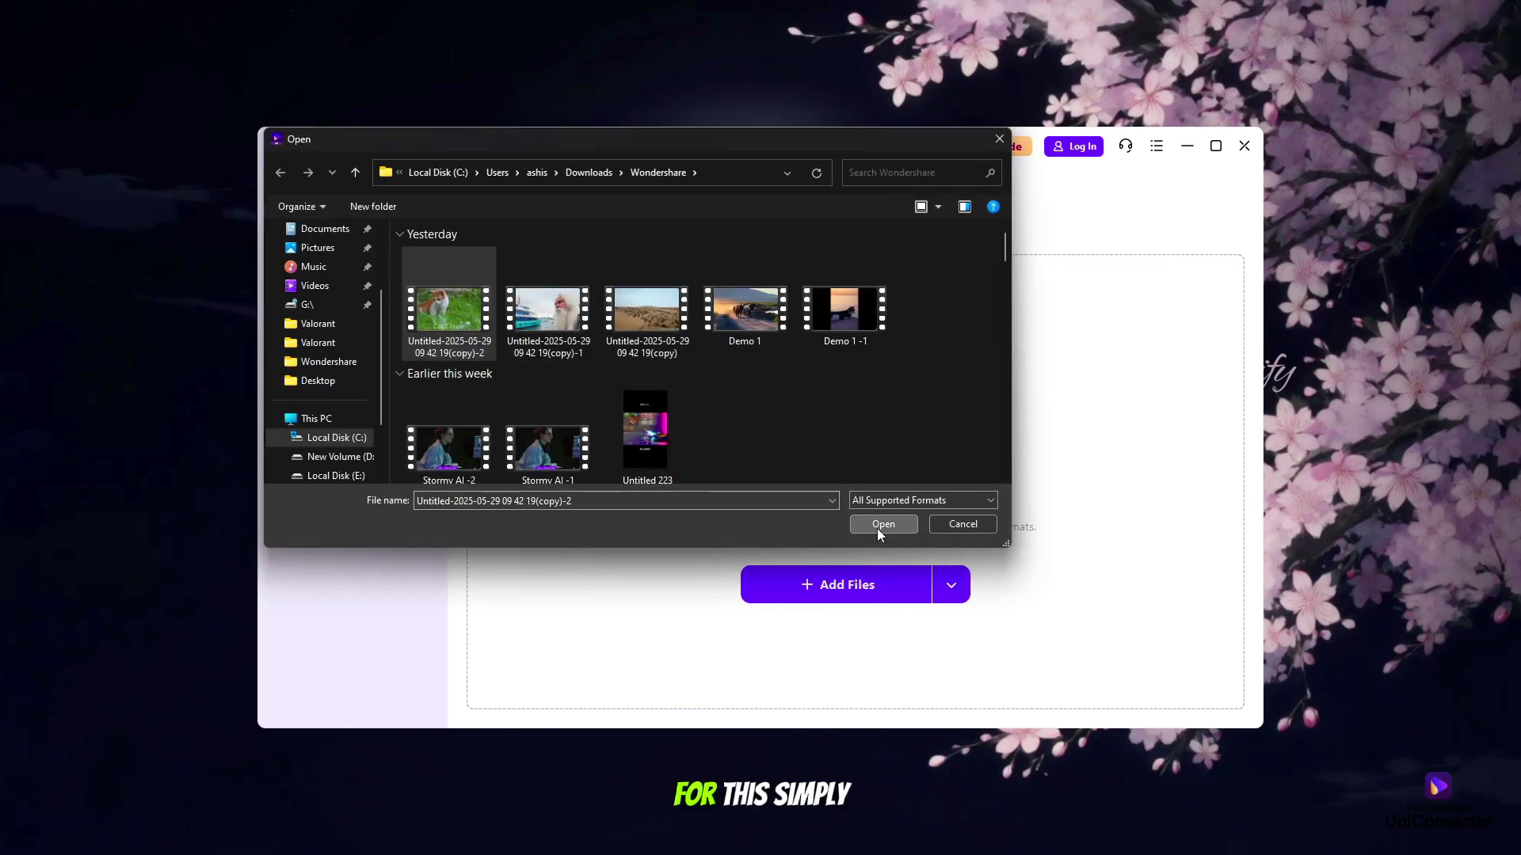
left_click(881, 524)
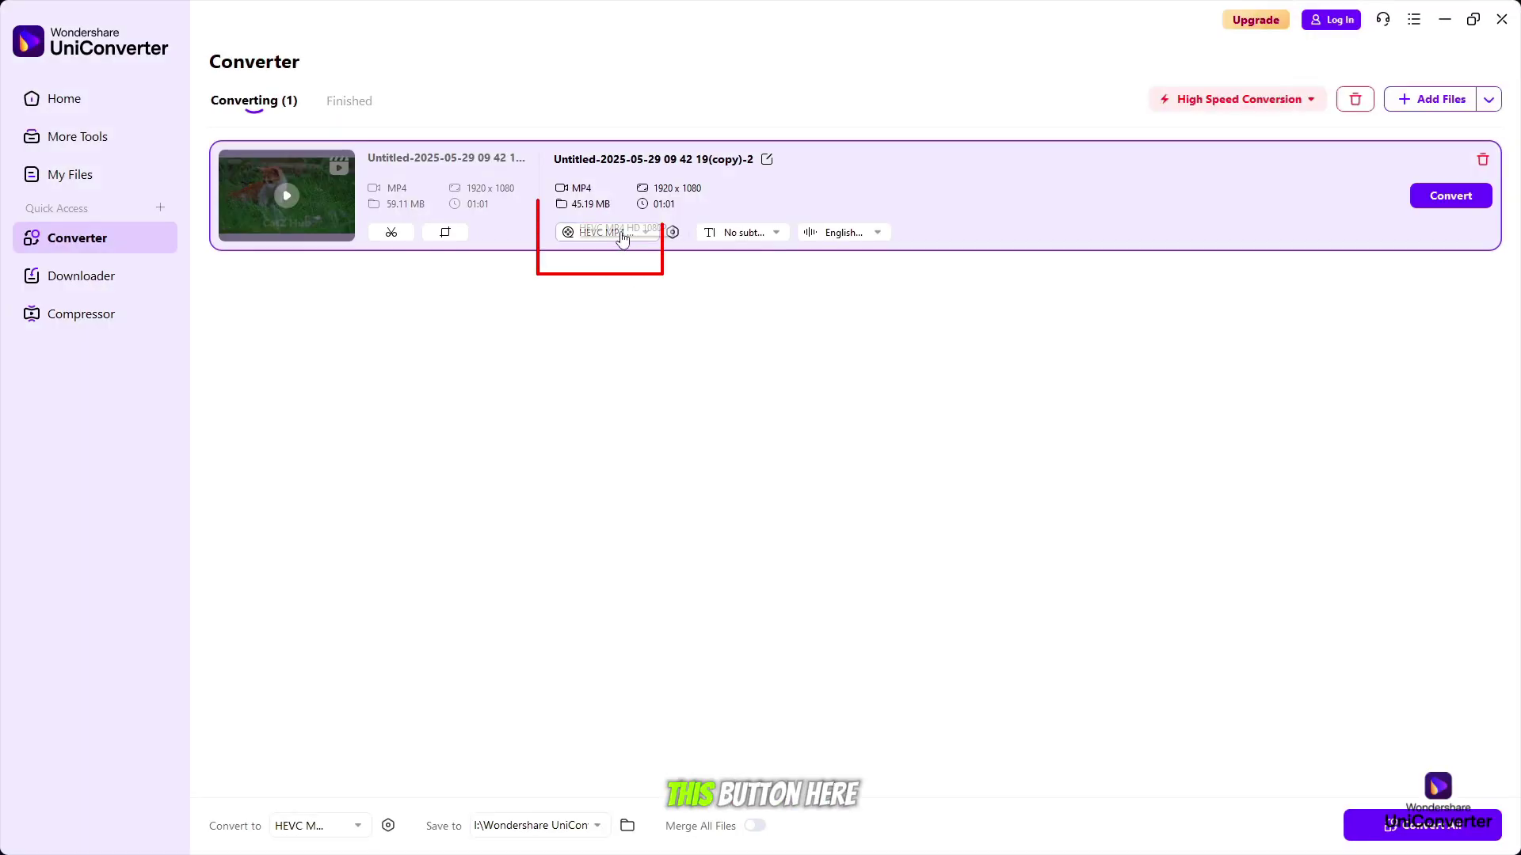
Browse the Video, Audio, Image, Device and Web Video output format tabs.
left_click(614, 232)
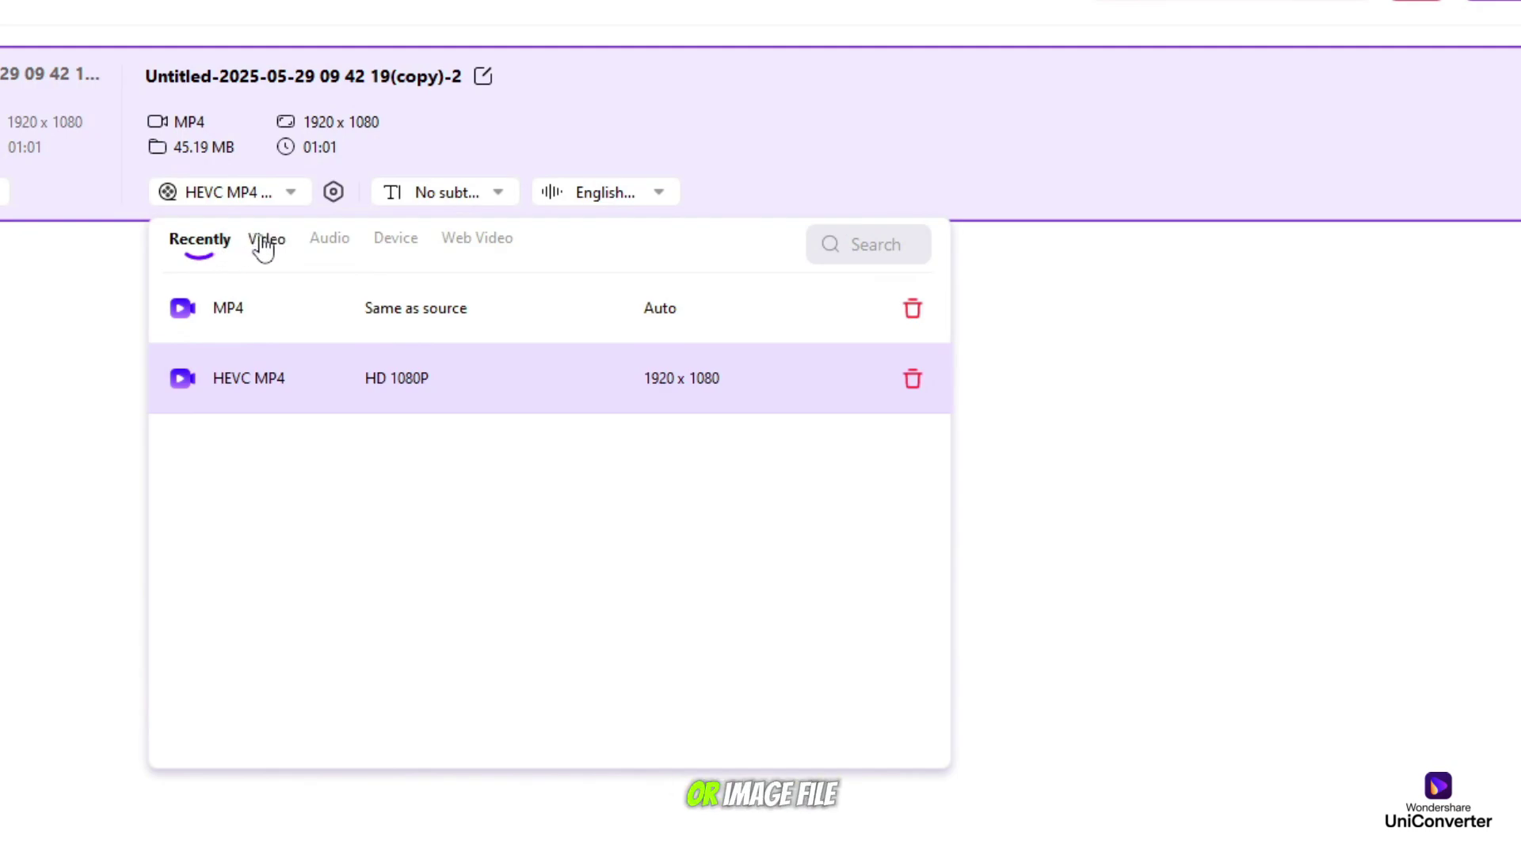
left_click(265, 242)
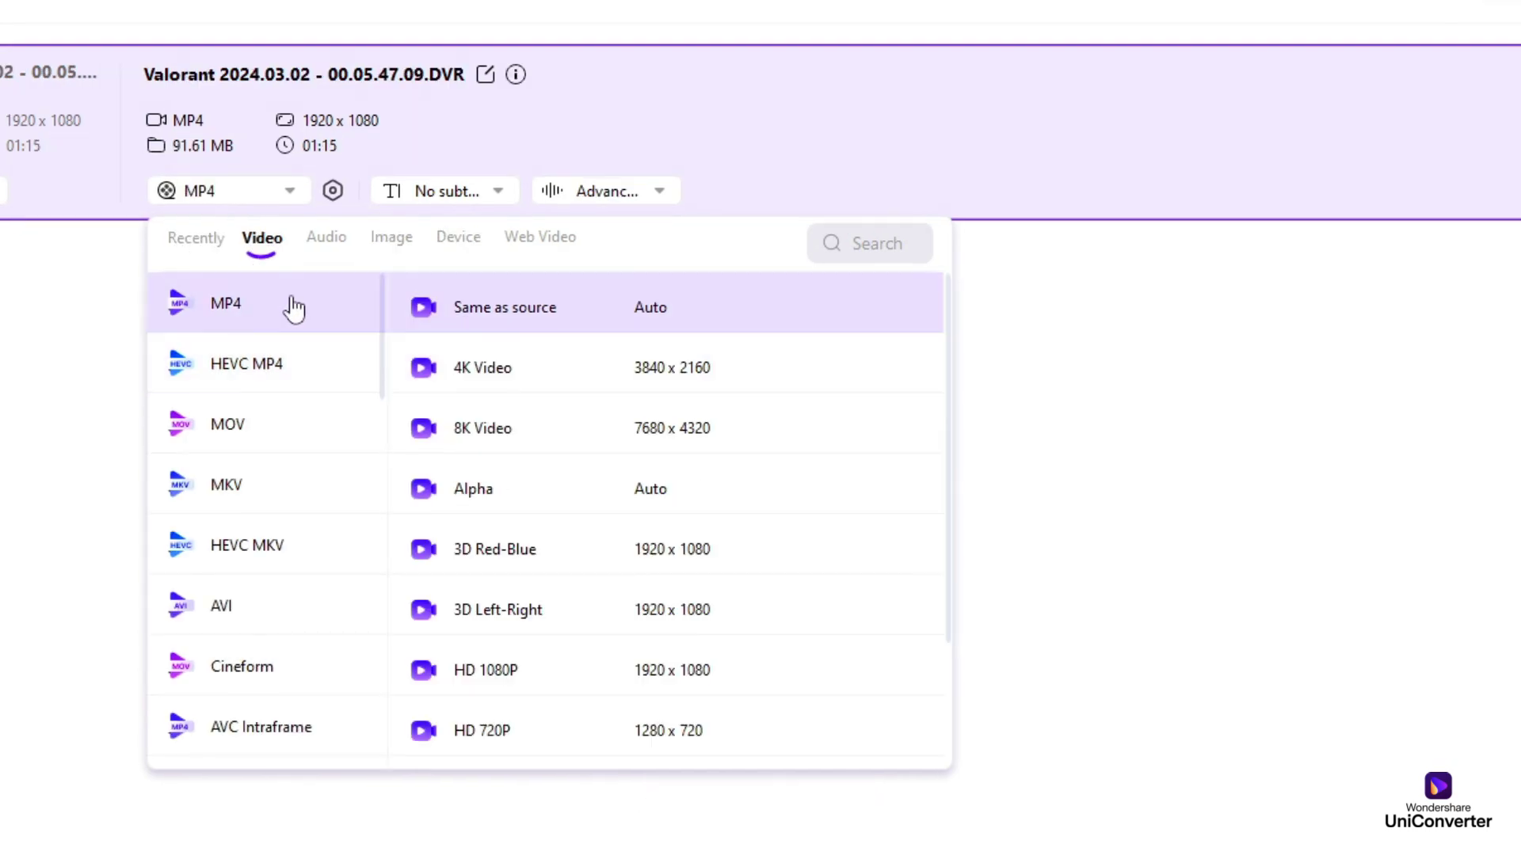
left_click(316, 244)
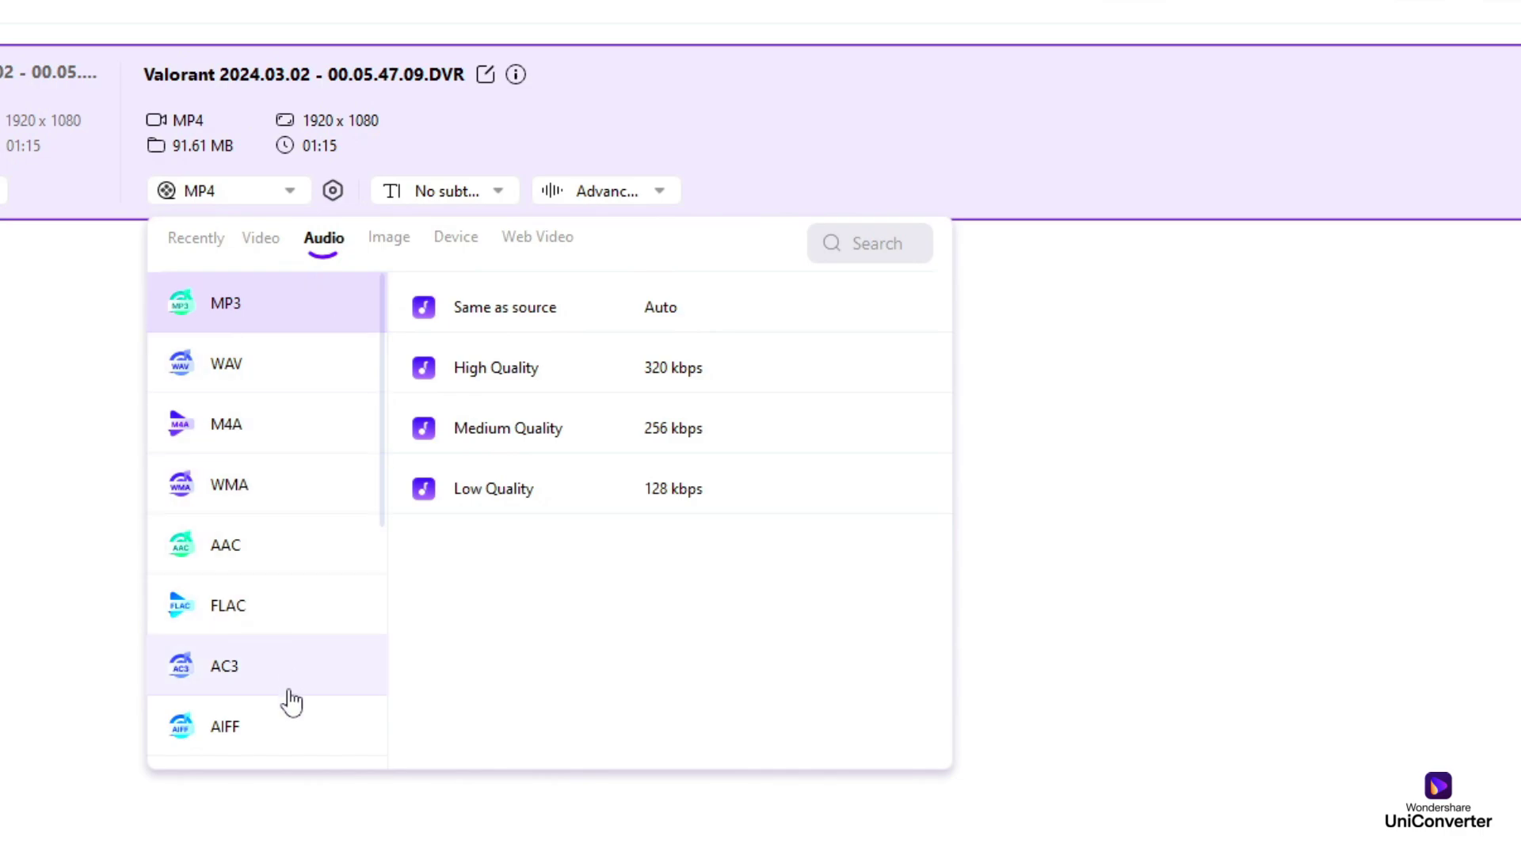
left_click(384, 240)
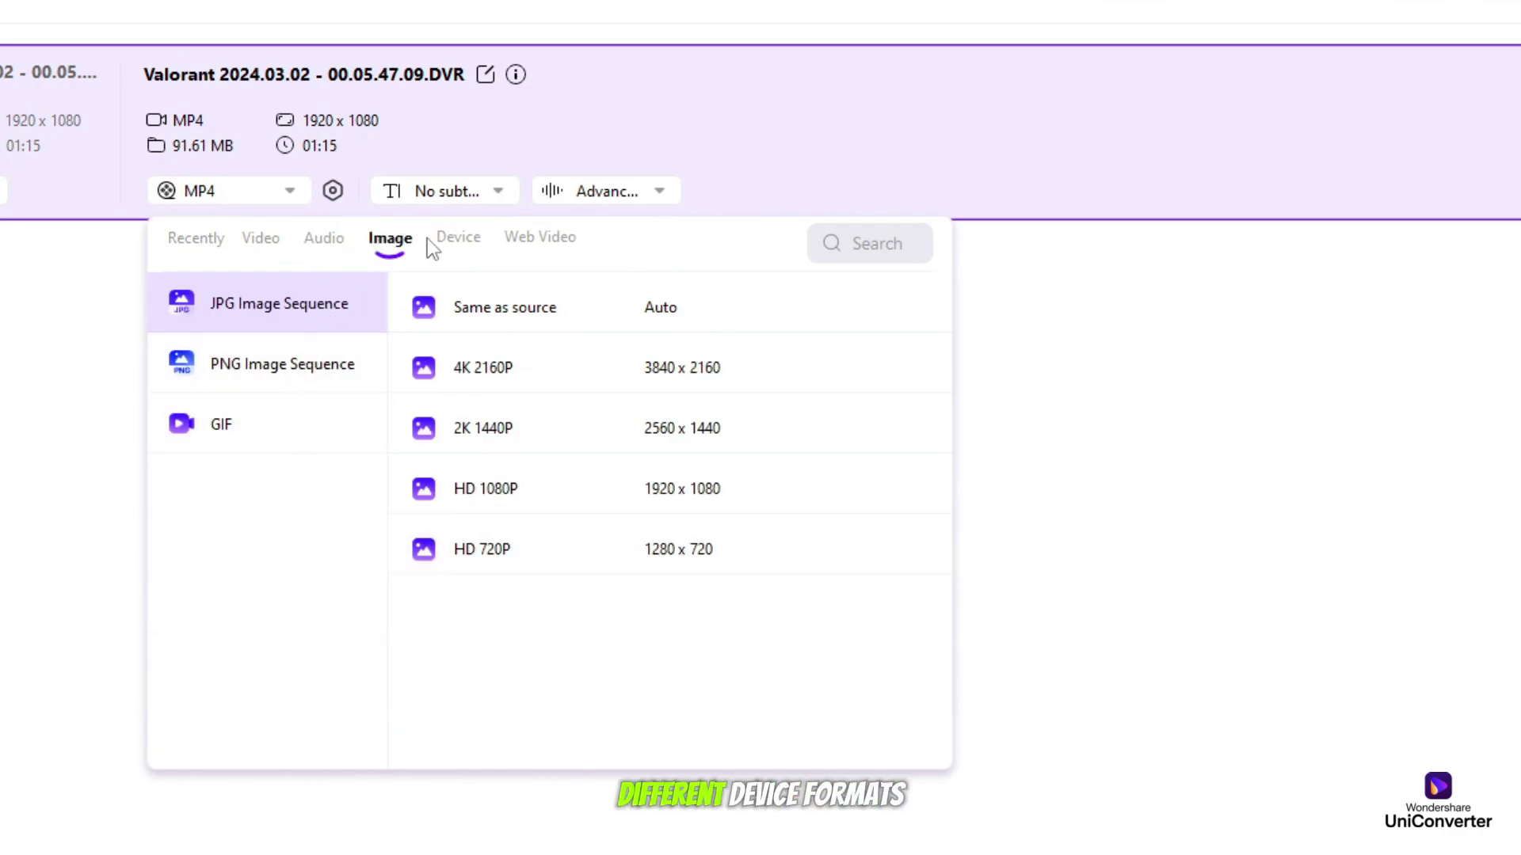
left_click(453, 238)
scroll(275, 602, "down", 2)
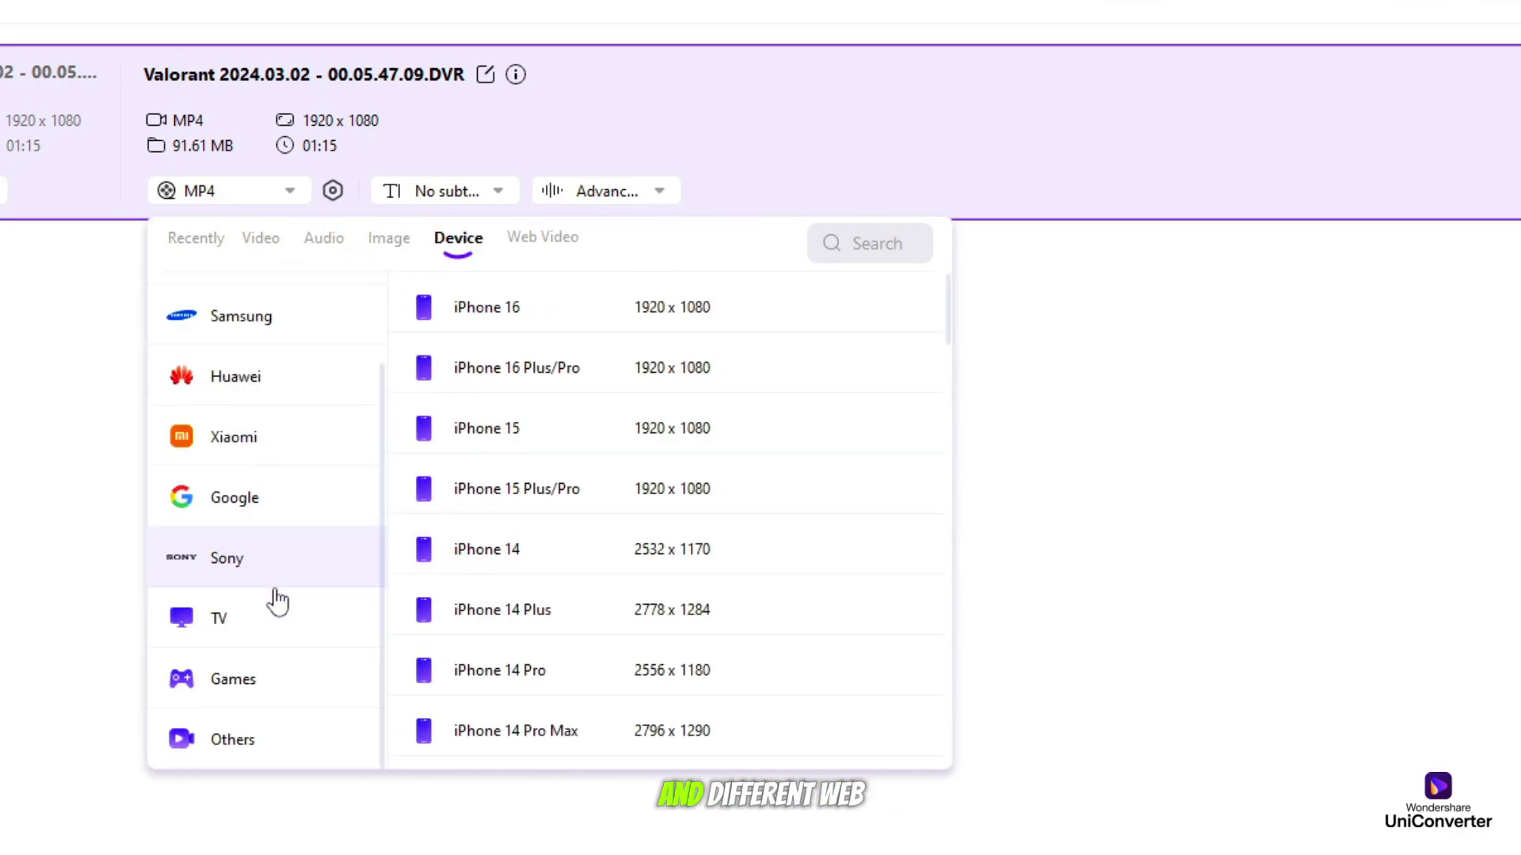
left_click(532, 240)
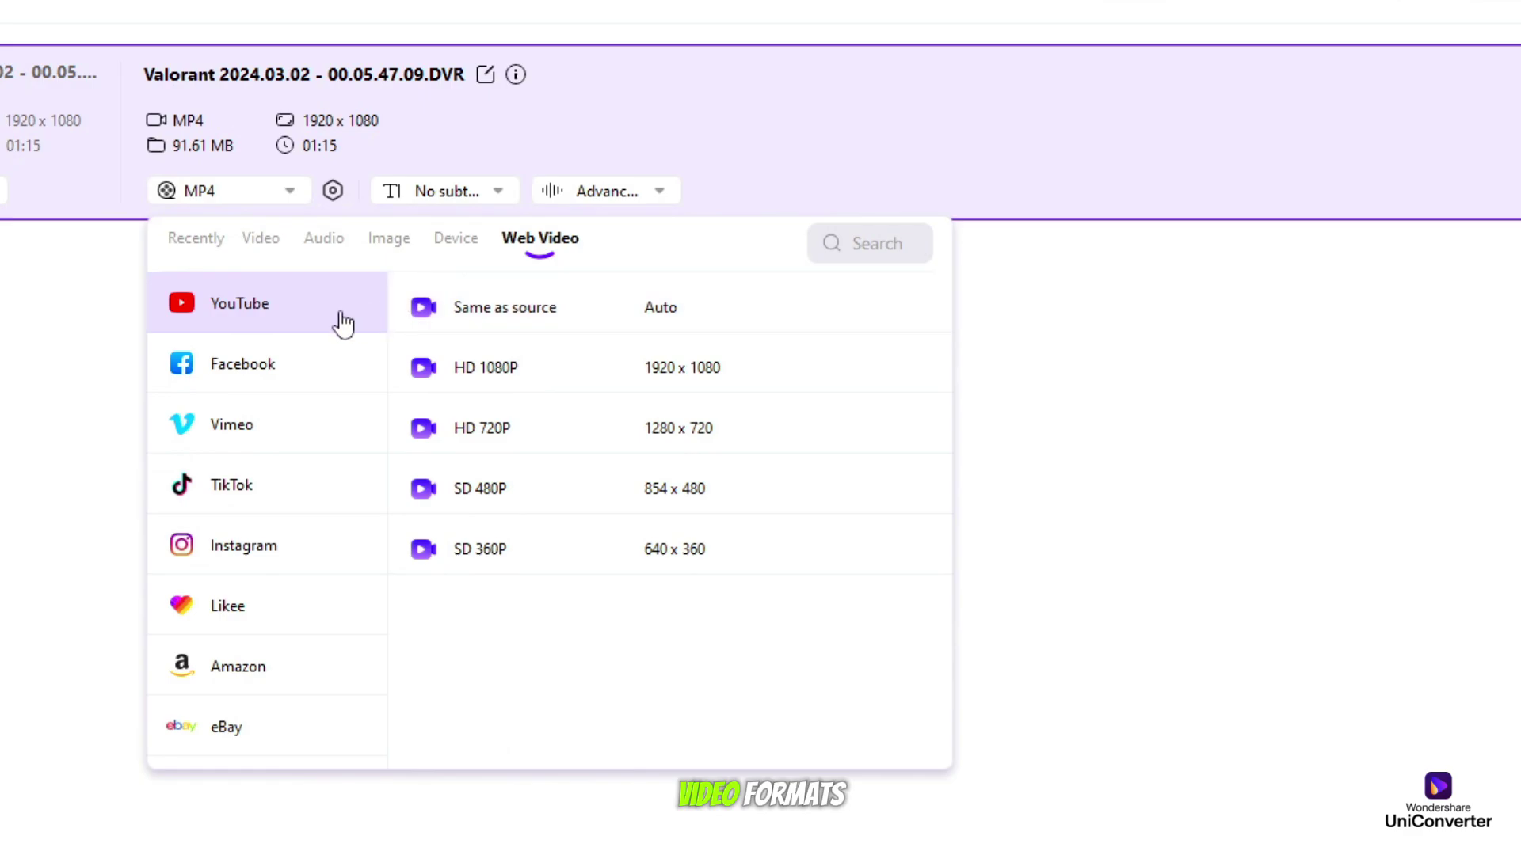
Set the output format to HEVC MP4 at HD 1080P.
left_click(259, 239)
left_click(237, 372)
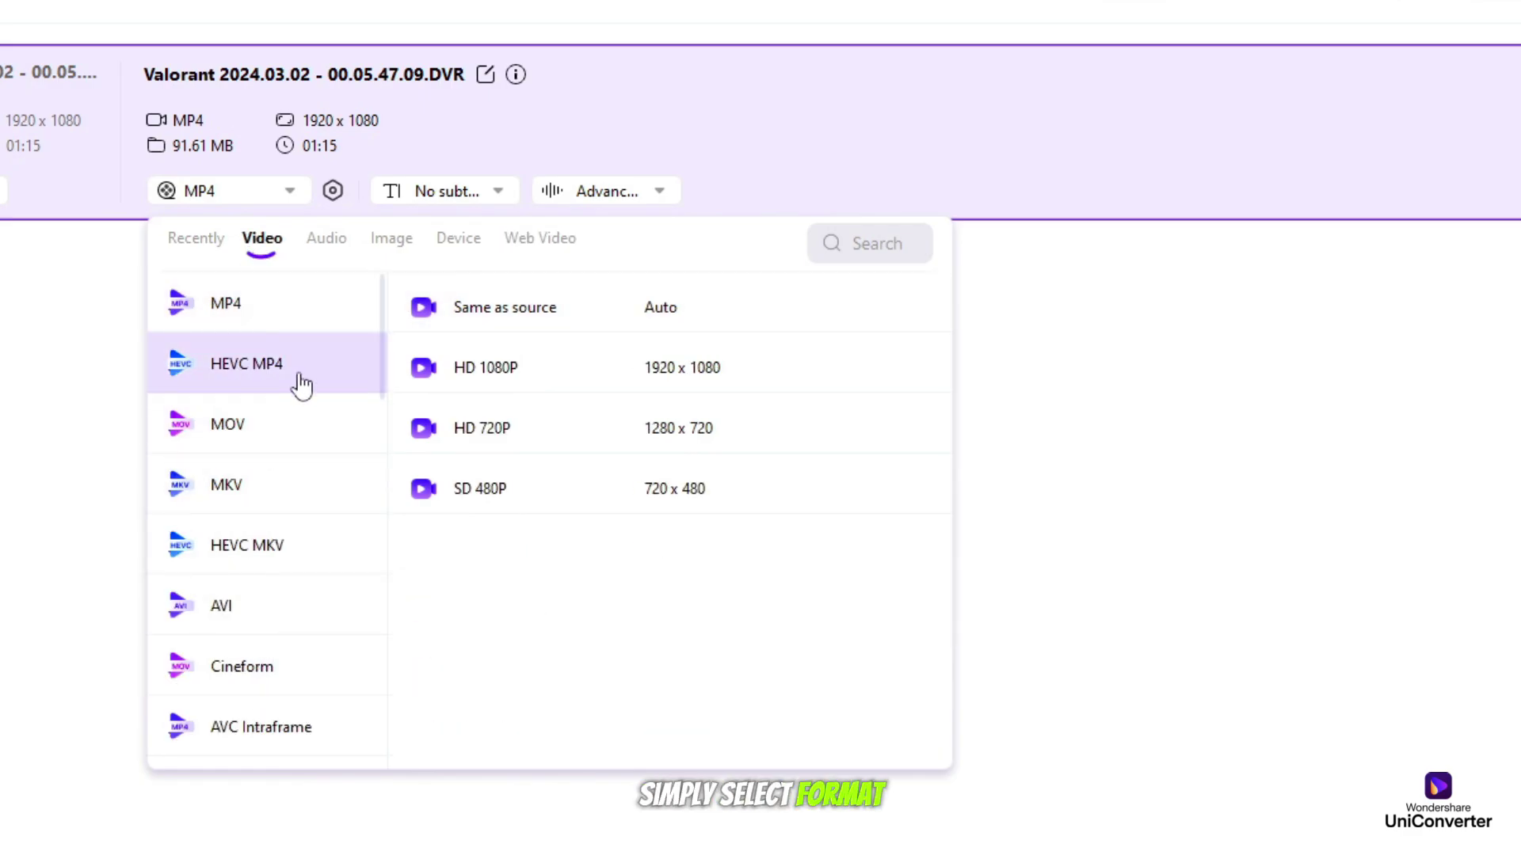
left_click(511, 378)
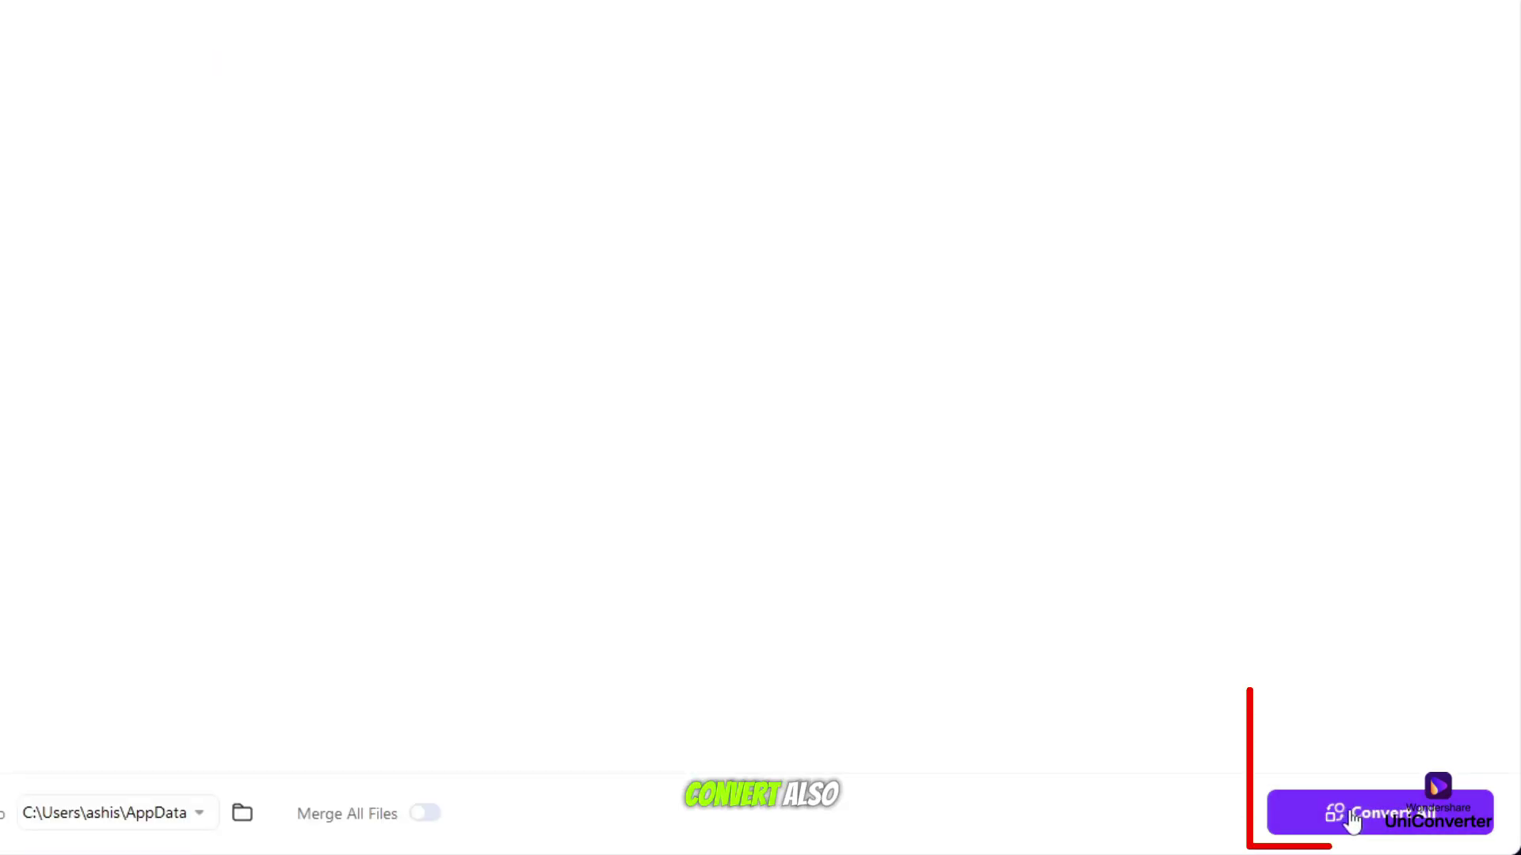
Convert the Valorant clip with Convert All and view the High Speed Conversion options.
left_click(1352, 818)
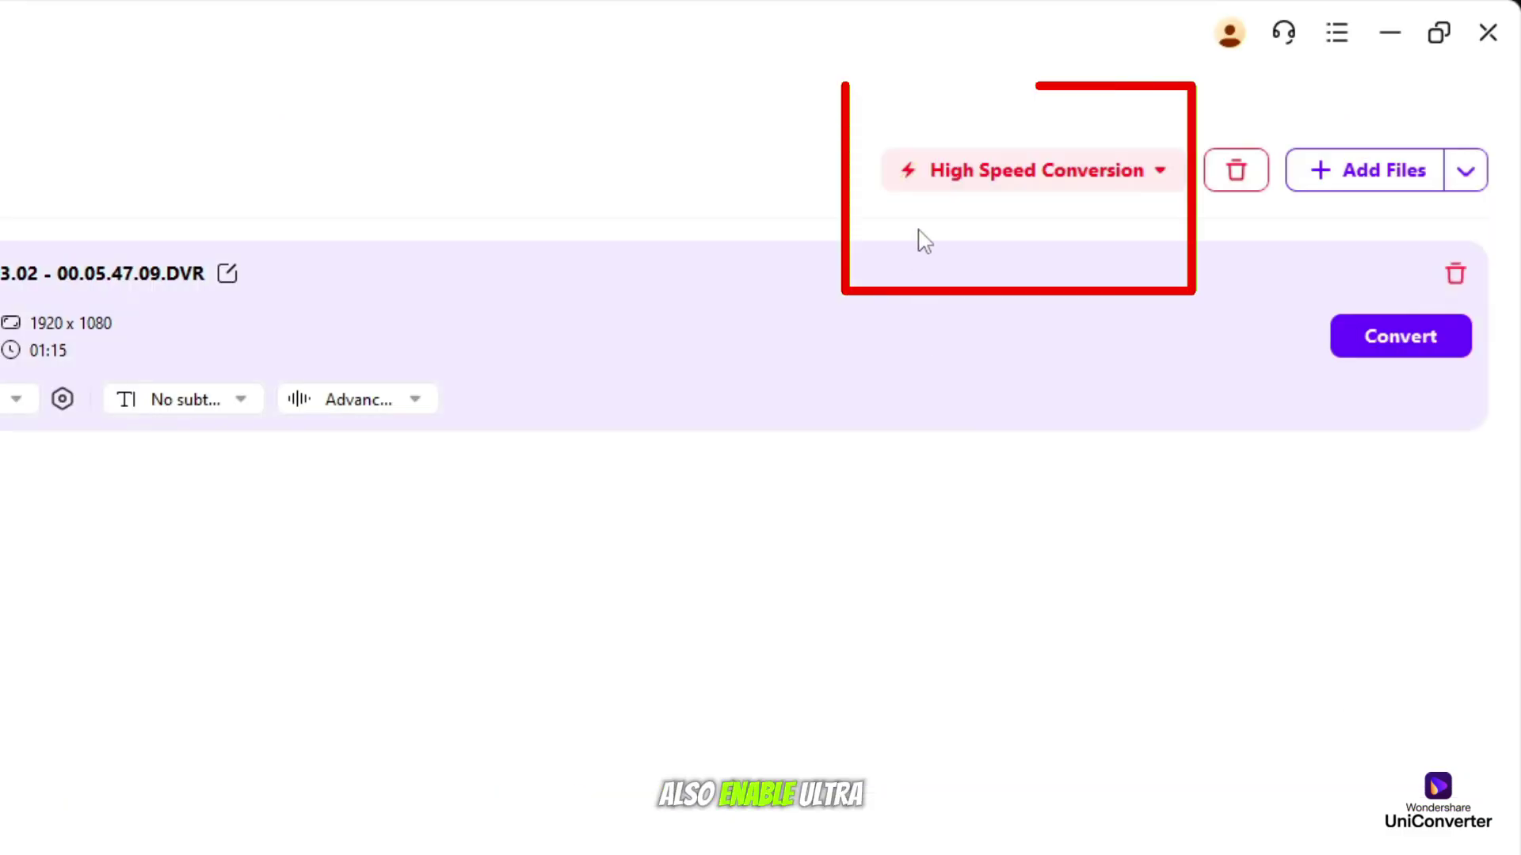
left_click(1243, 100)
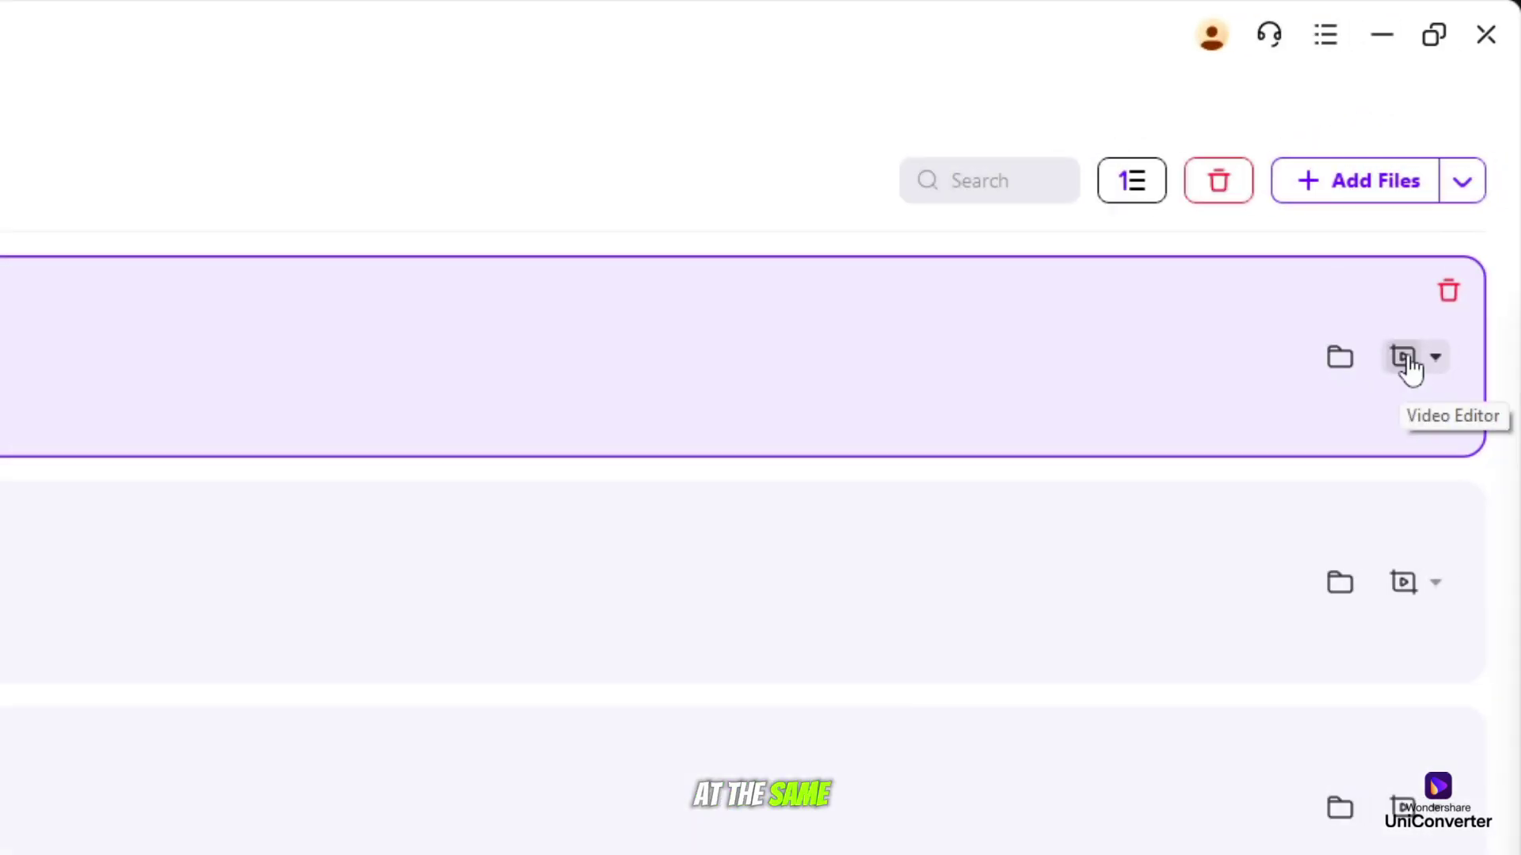
Open the editor for the converted Valorant clip and toggle cropping on and off.
left_click(1457, 196)
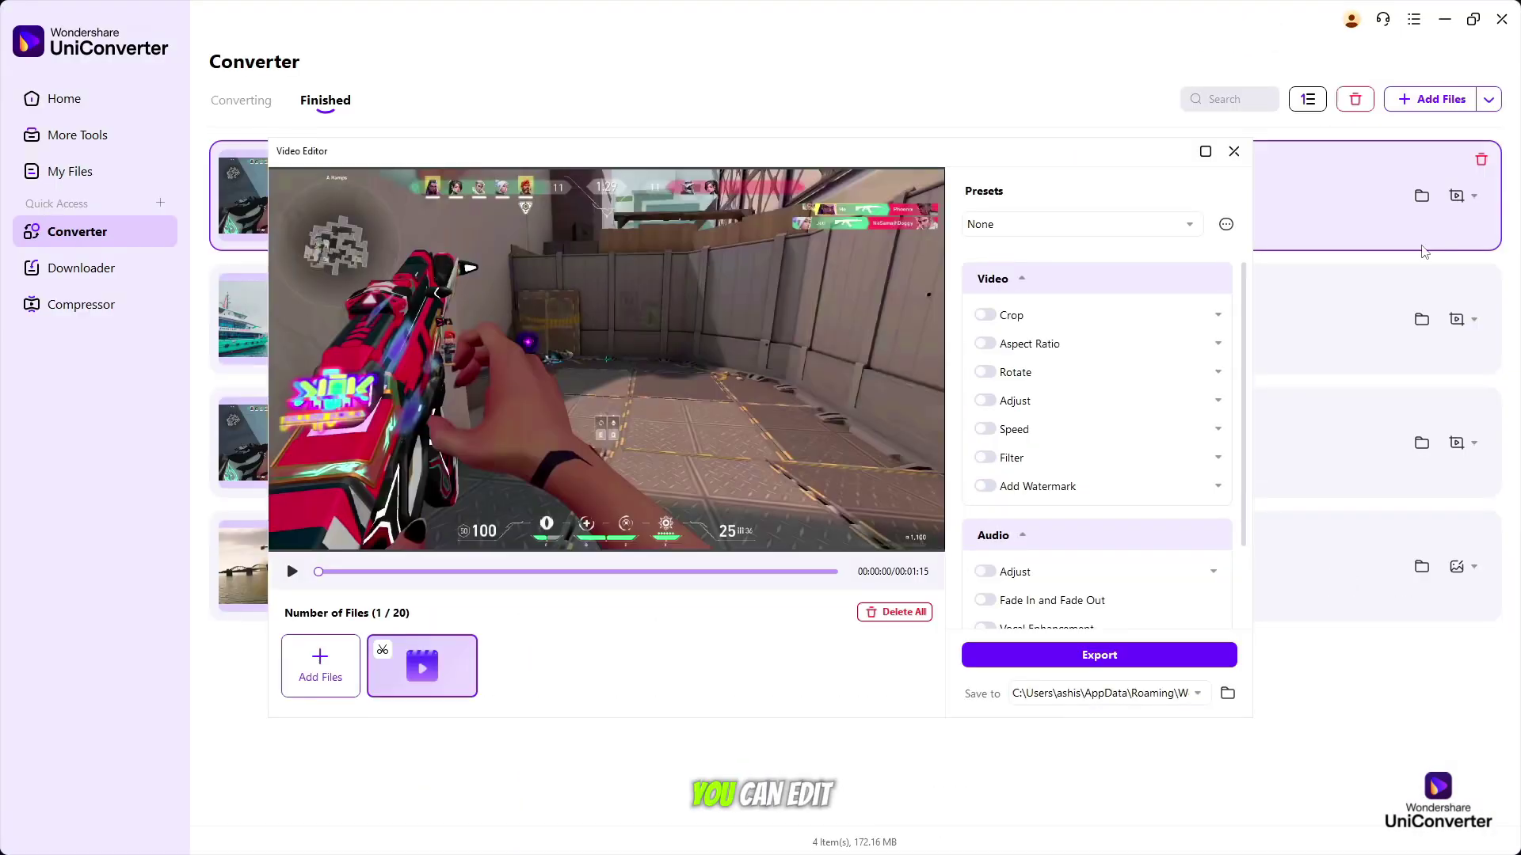
scroll(1082, 400, "down", 3)
scroll(1063, 431, "up", 3)
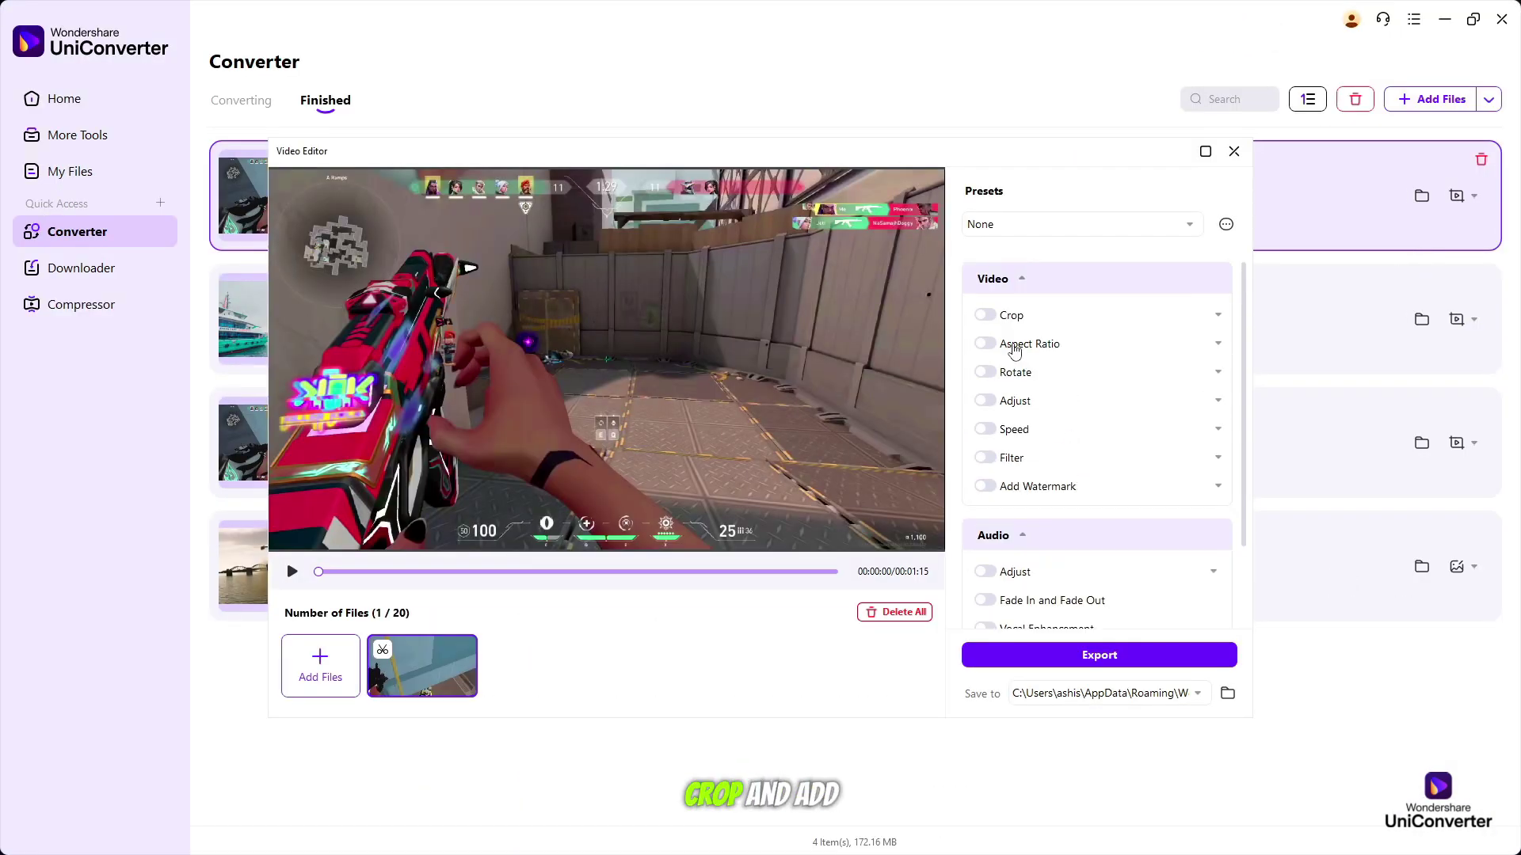
left_click(986, 315)
left_click(988, 315)
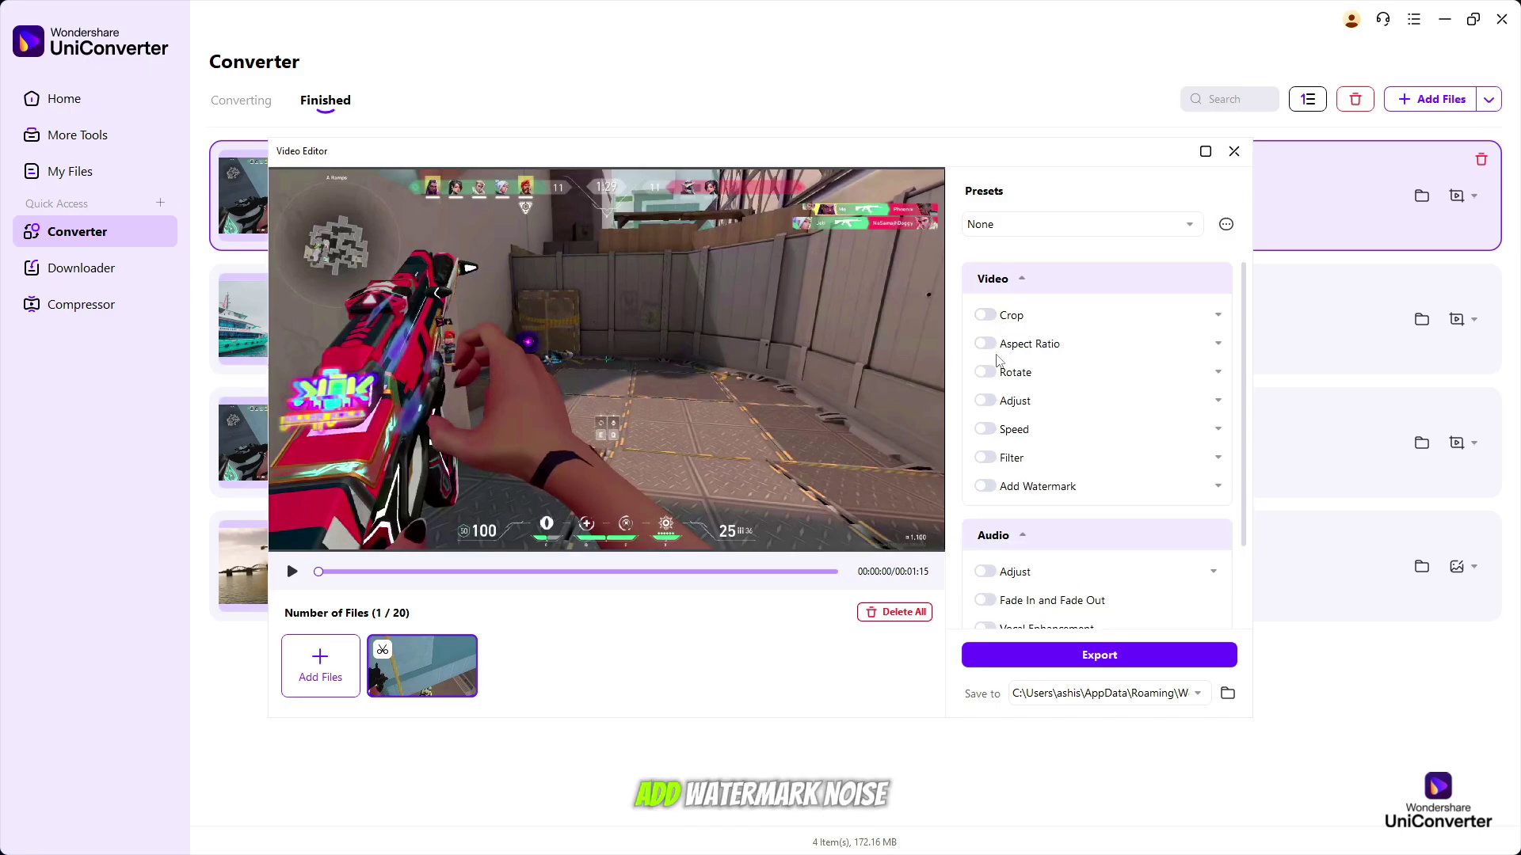
Try aspect ratio and a black-and-white filter, then close the editor without exporting.
left_click(985, 344)
left_click(985, 344)
left_click(985, 457)
left_click(1089, 443)
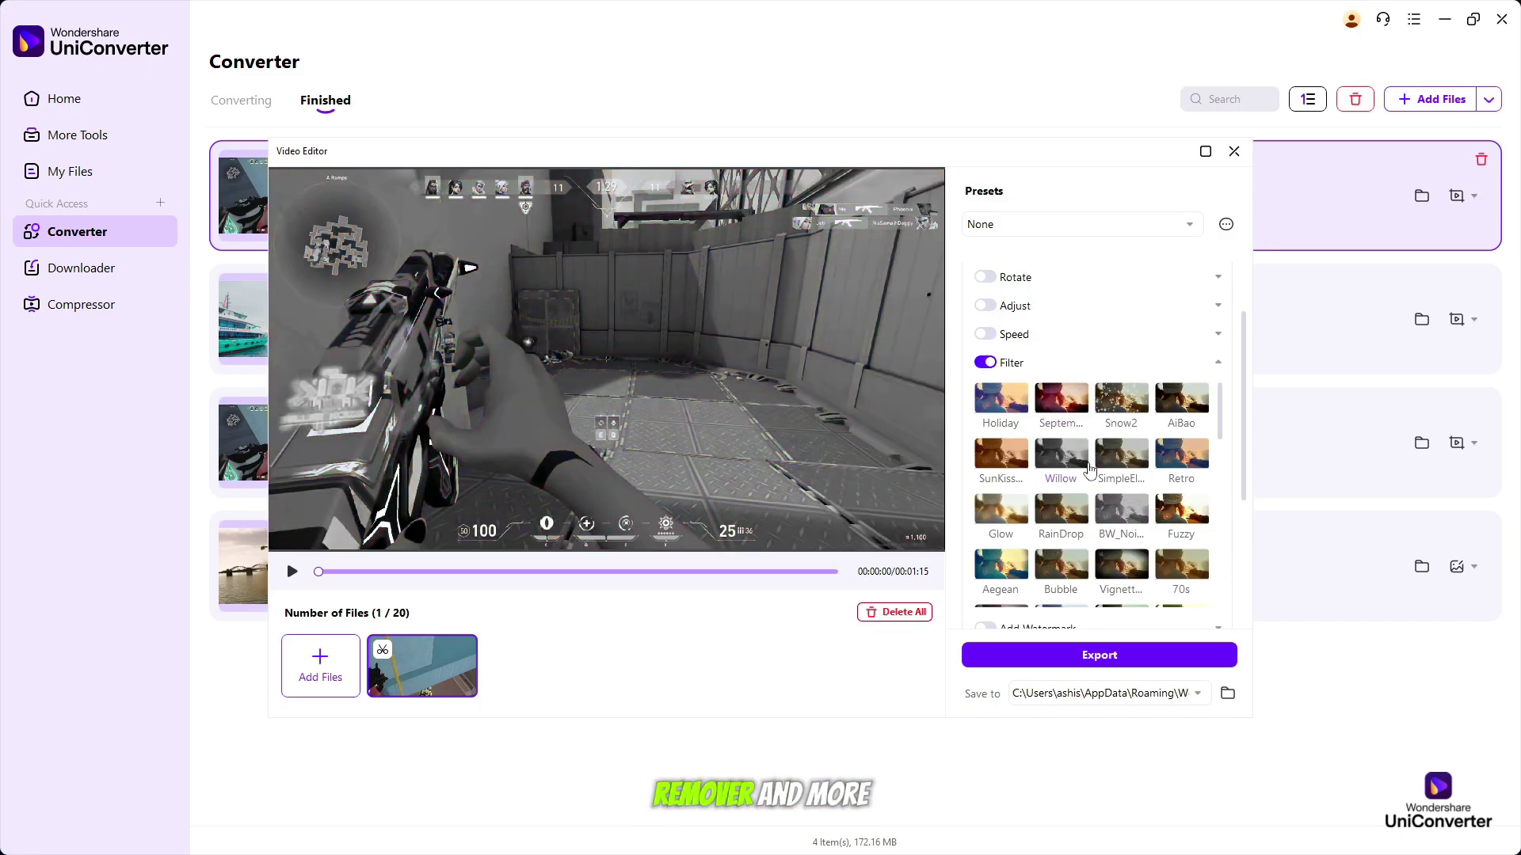
left_click(984, 358)
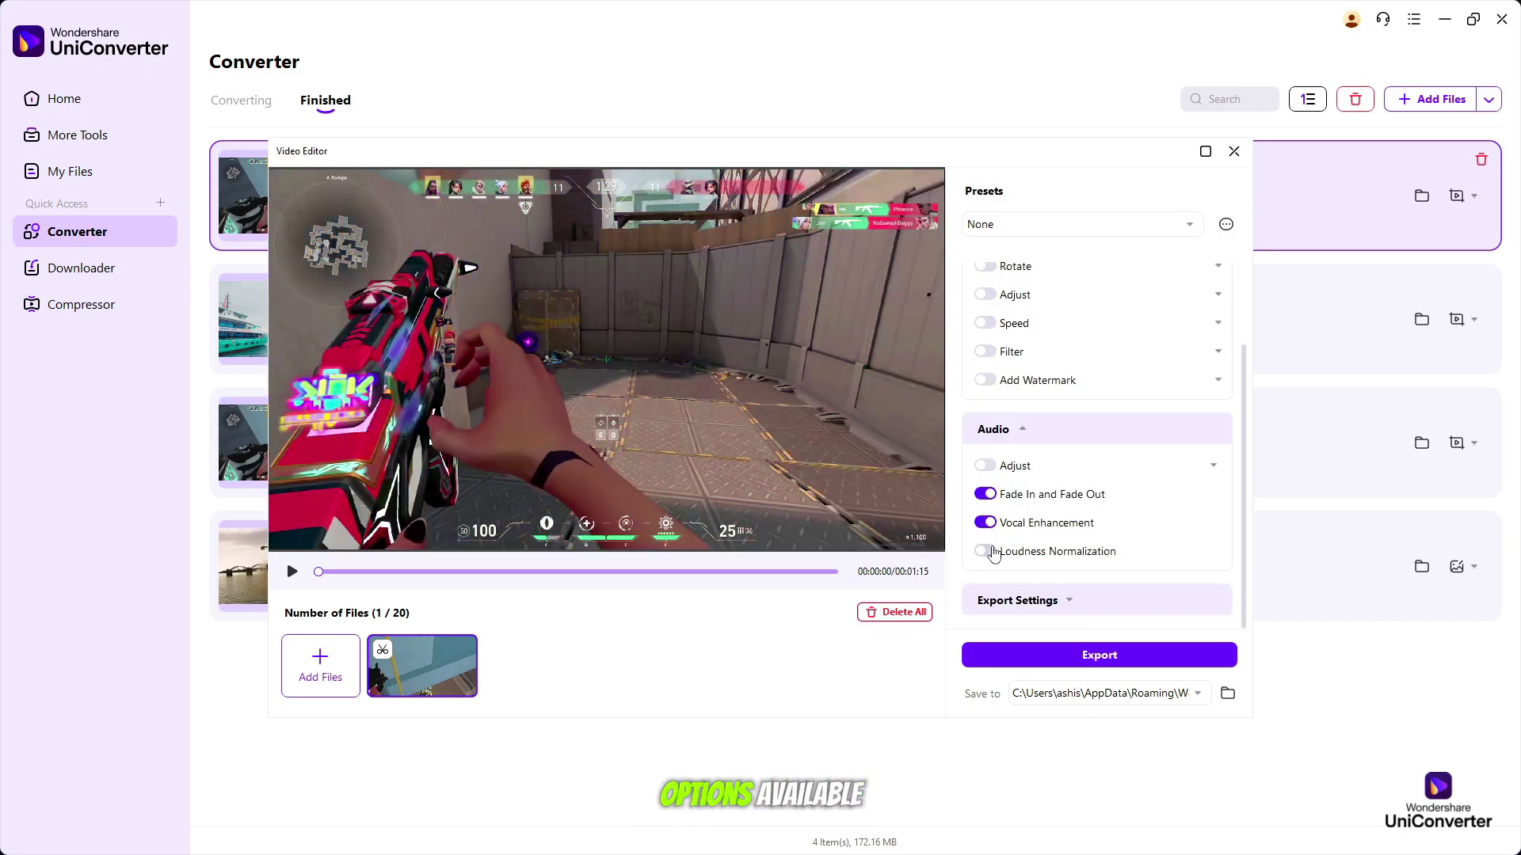
key("Escape")
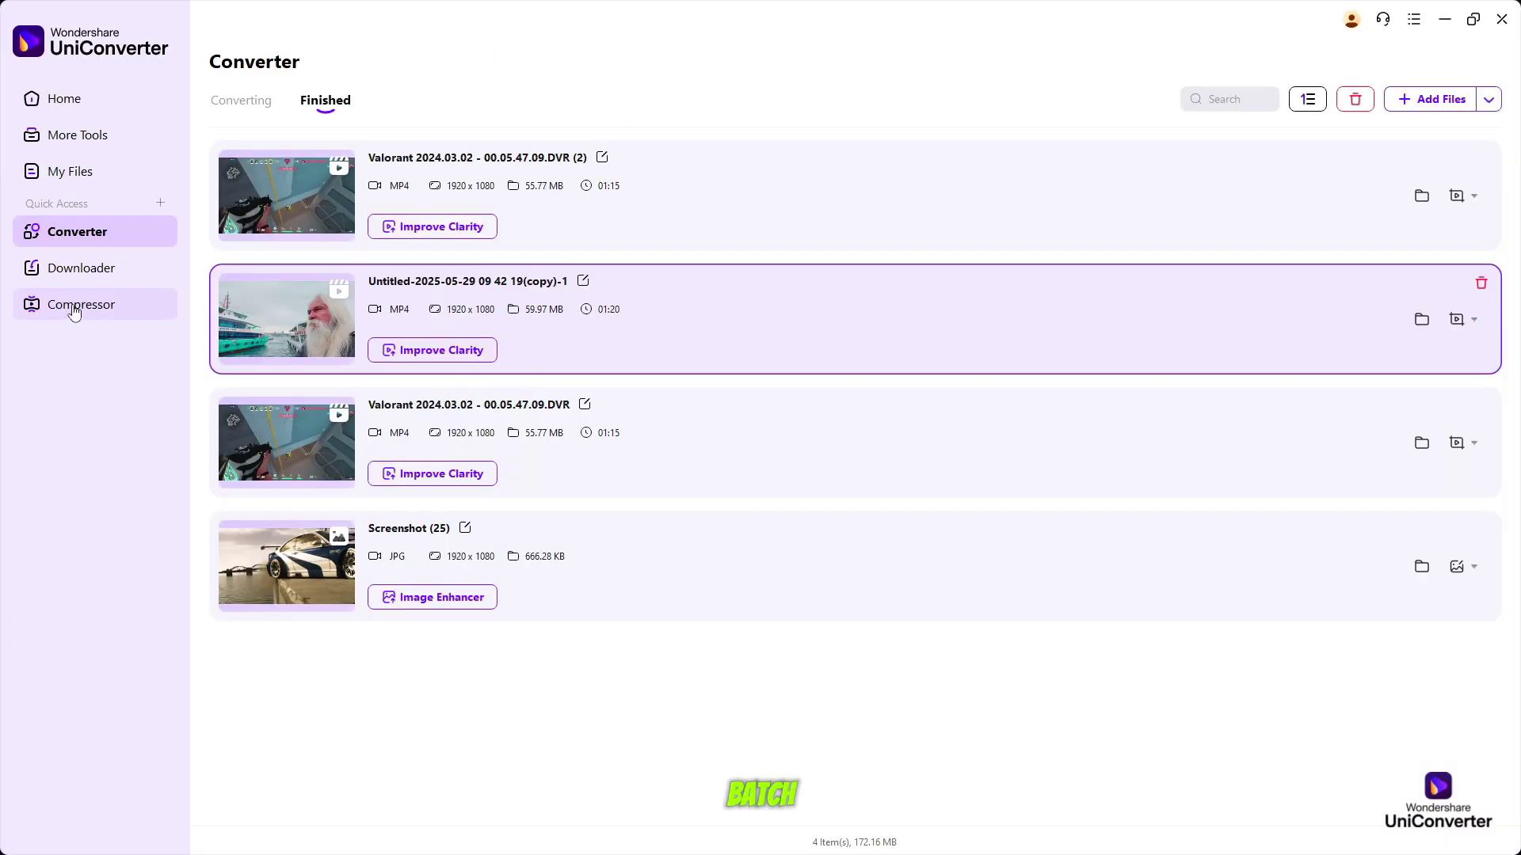
left_click(73, 309)
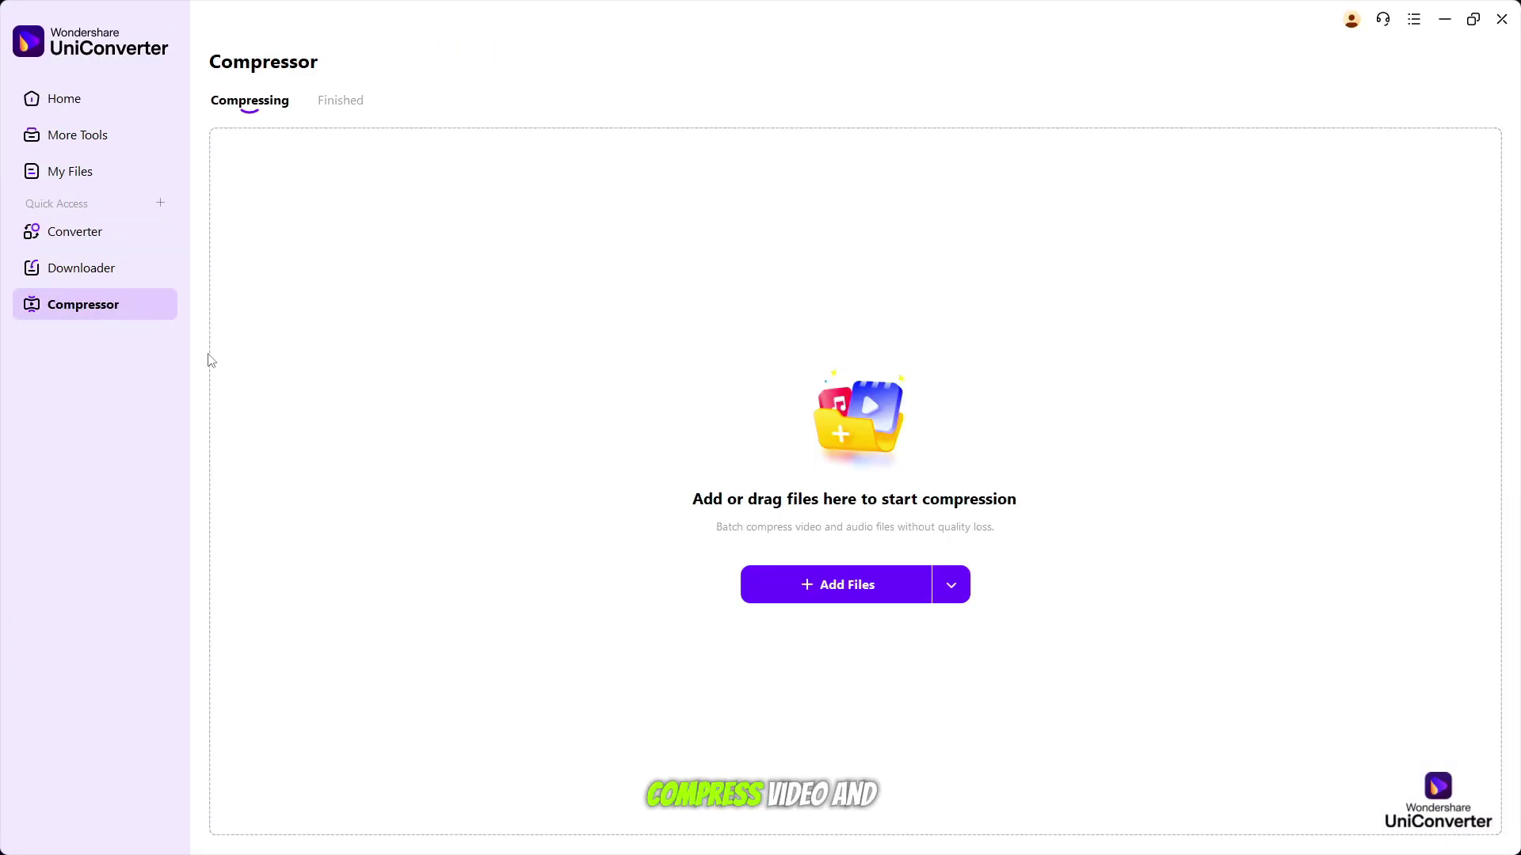
left_click(803, 579)
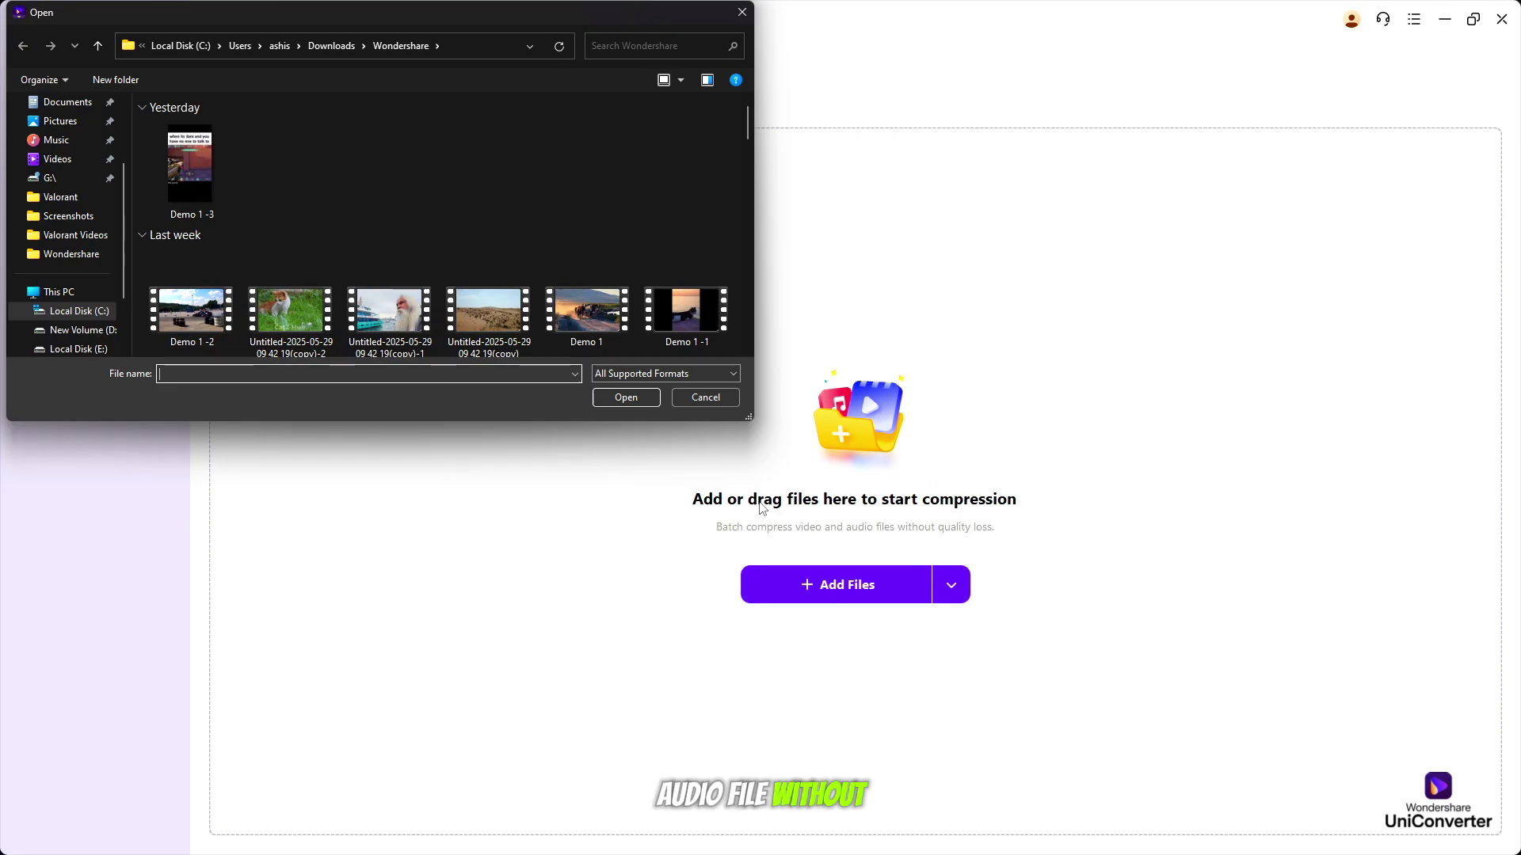
left_click(615, 400)
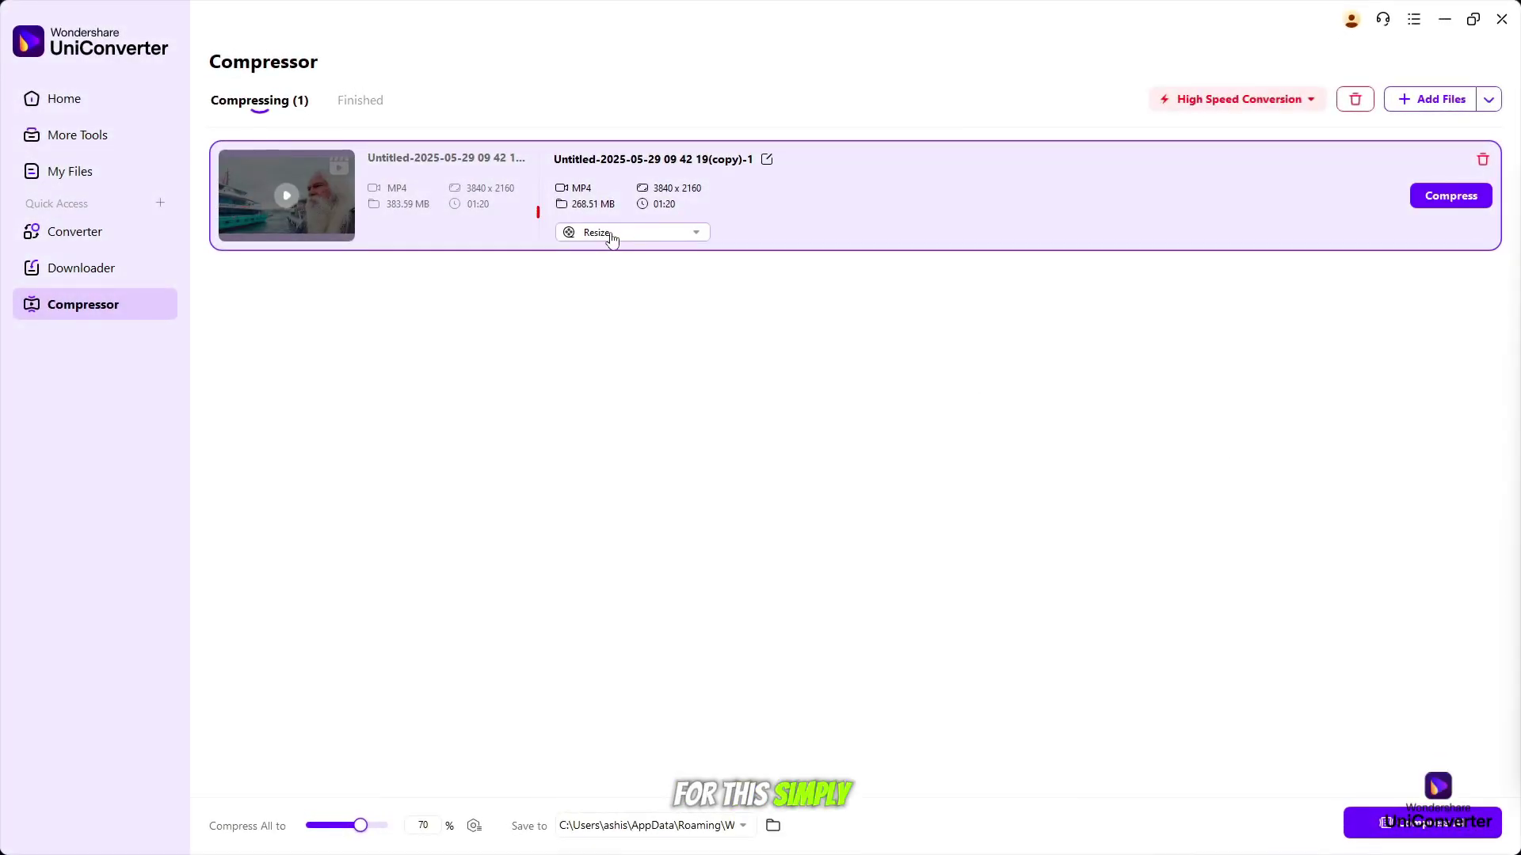
Open the 4K video's compression settings, browse Advanced Settings, and choose AI Compression.
left_click(631, 236)
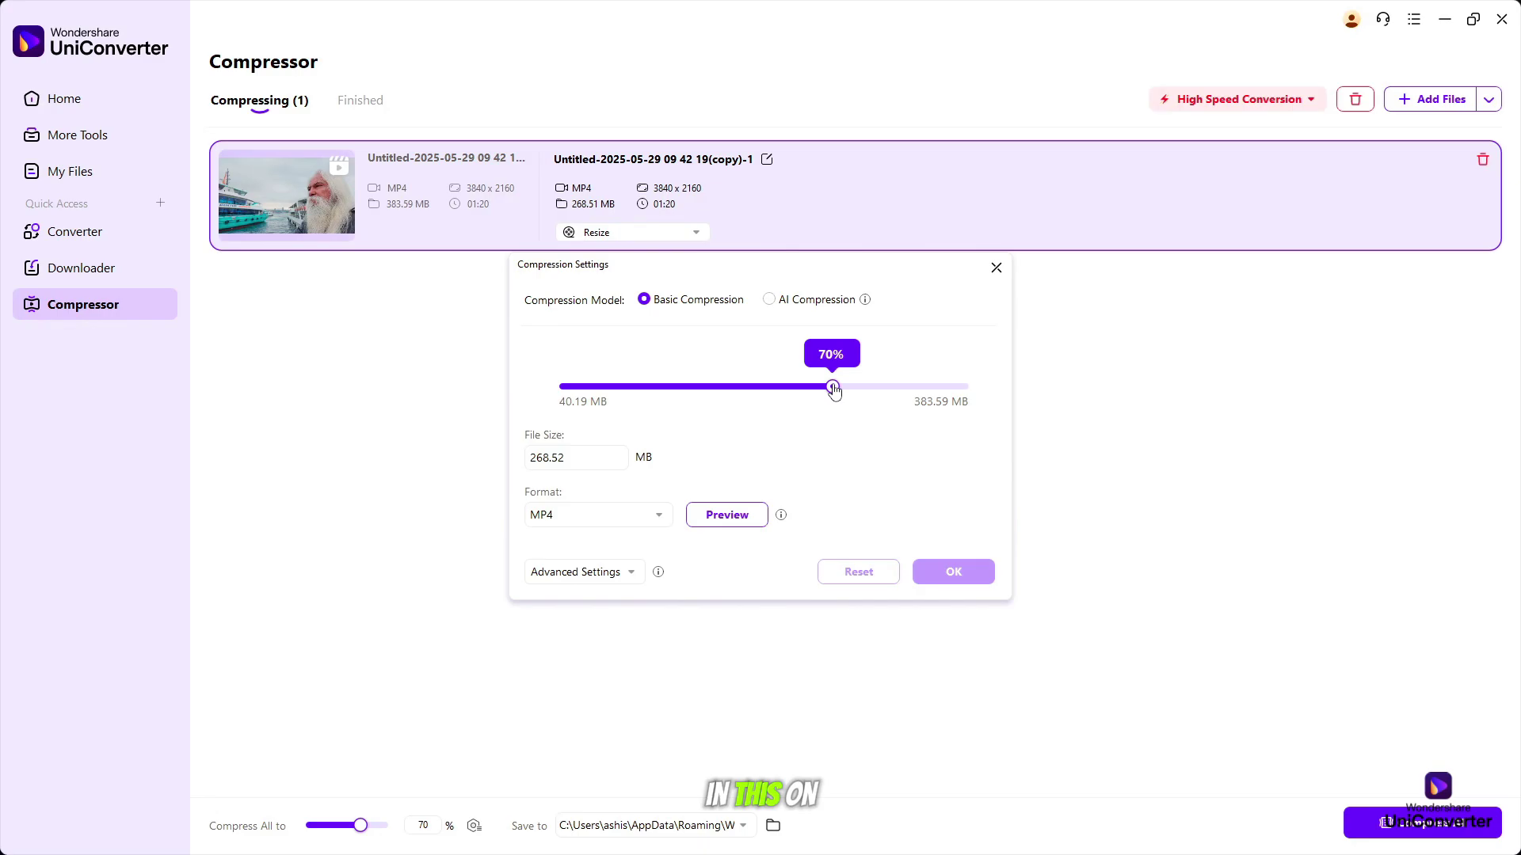
left_click_drag(835, 391, 760, 390)
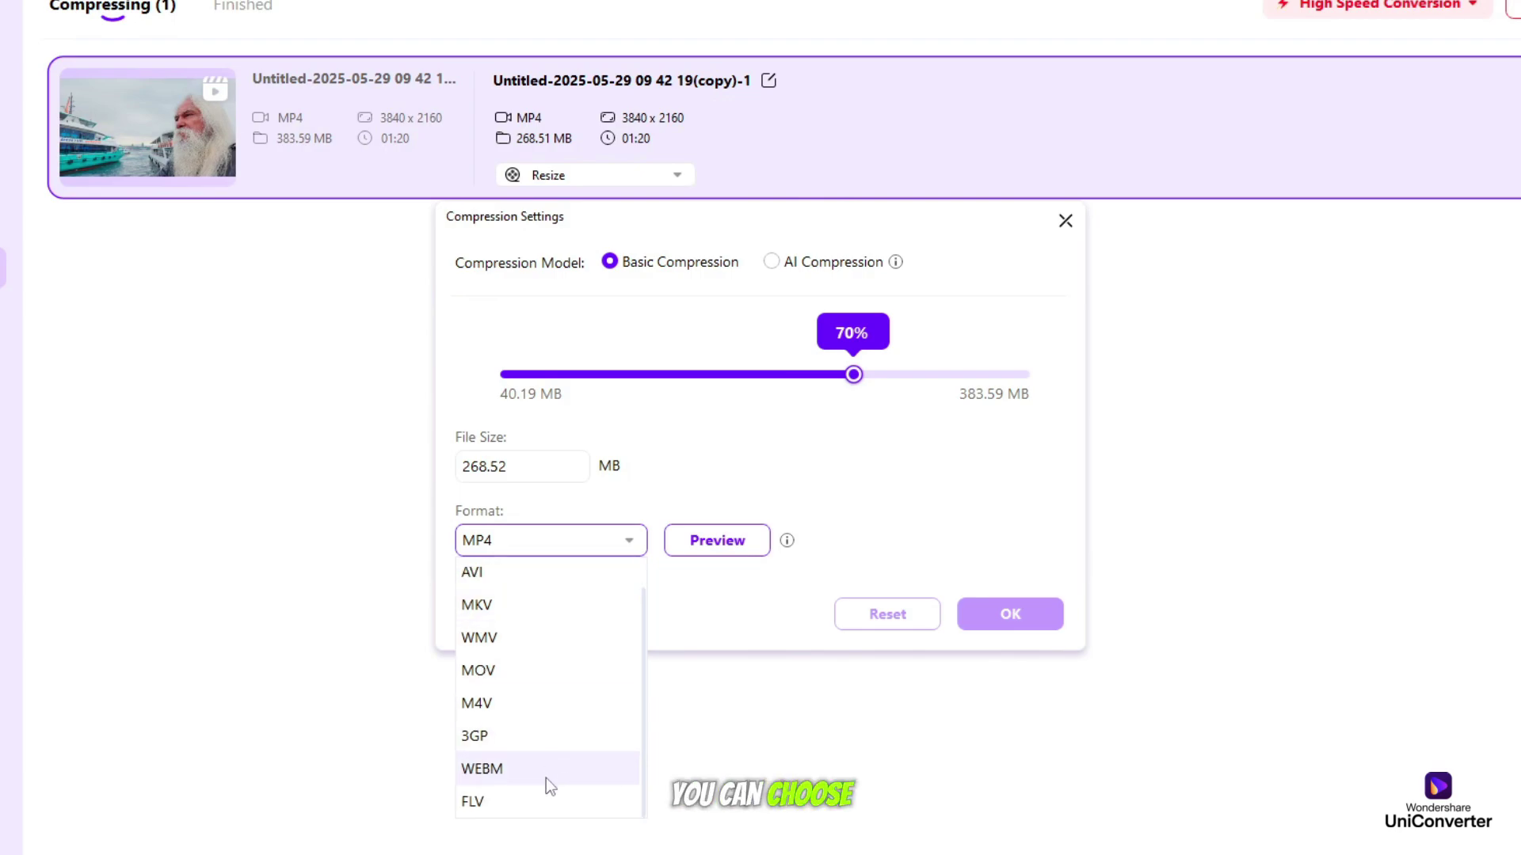
scroll(545, 782, "up", 1)
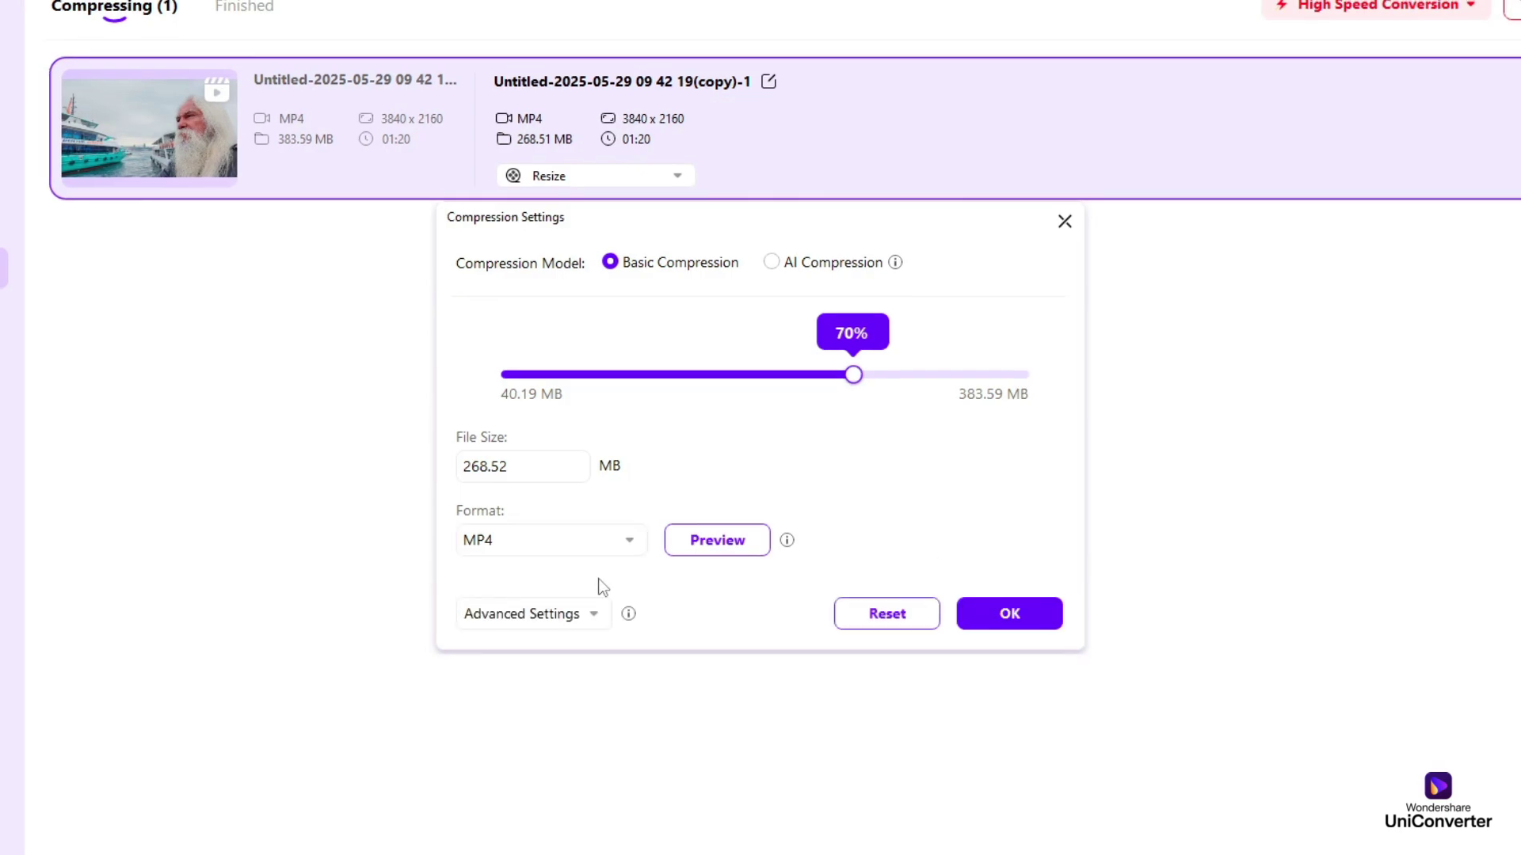
left_click(559, 622)
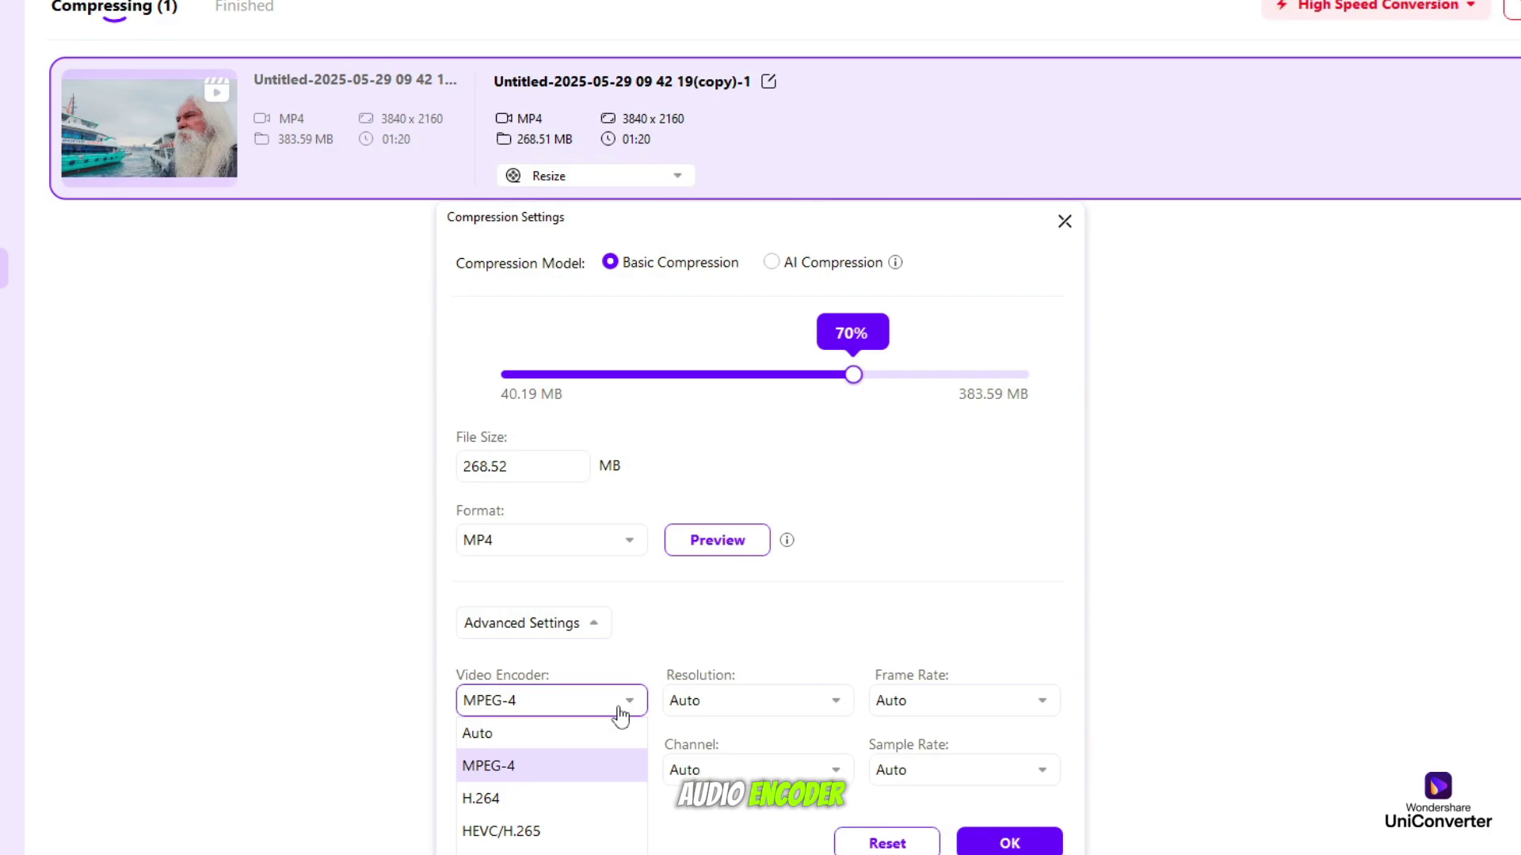
left_click(891, 704)
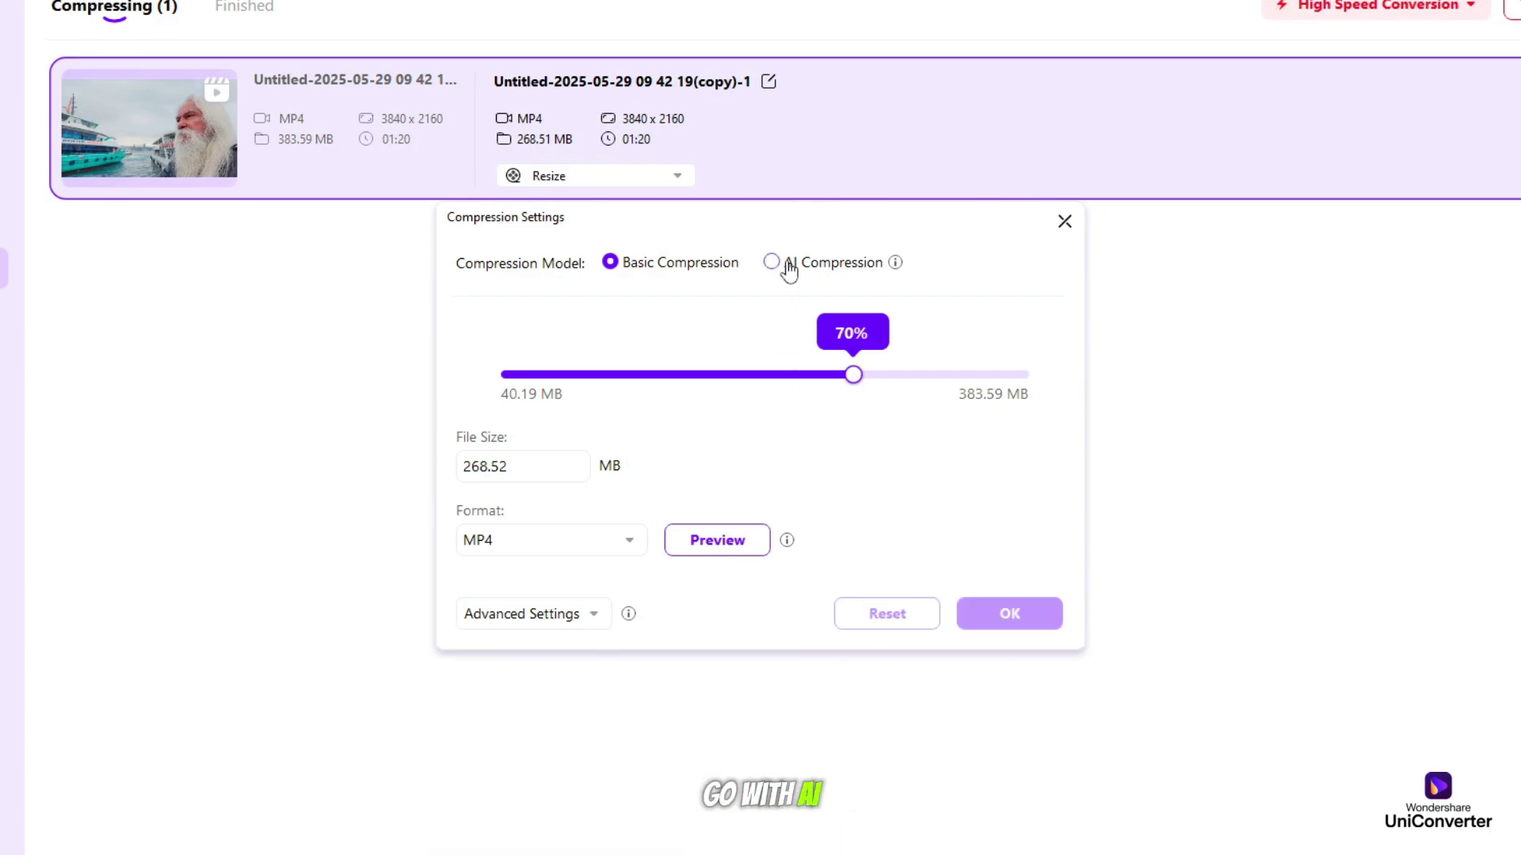
left_click(772, 263)
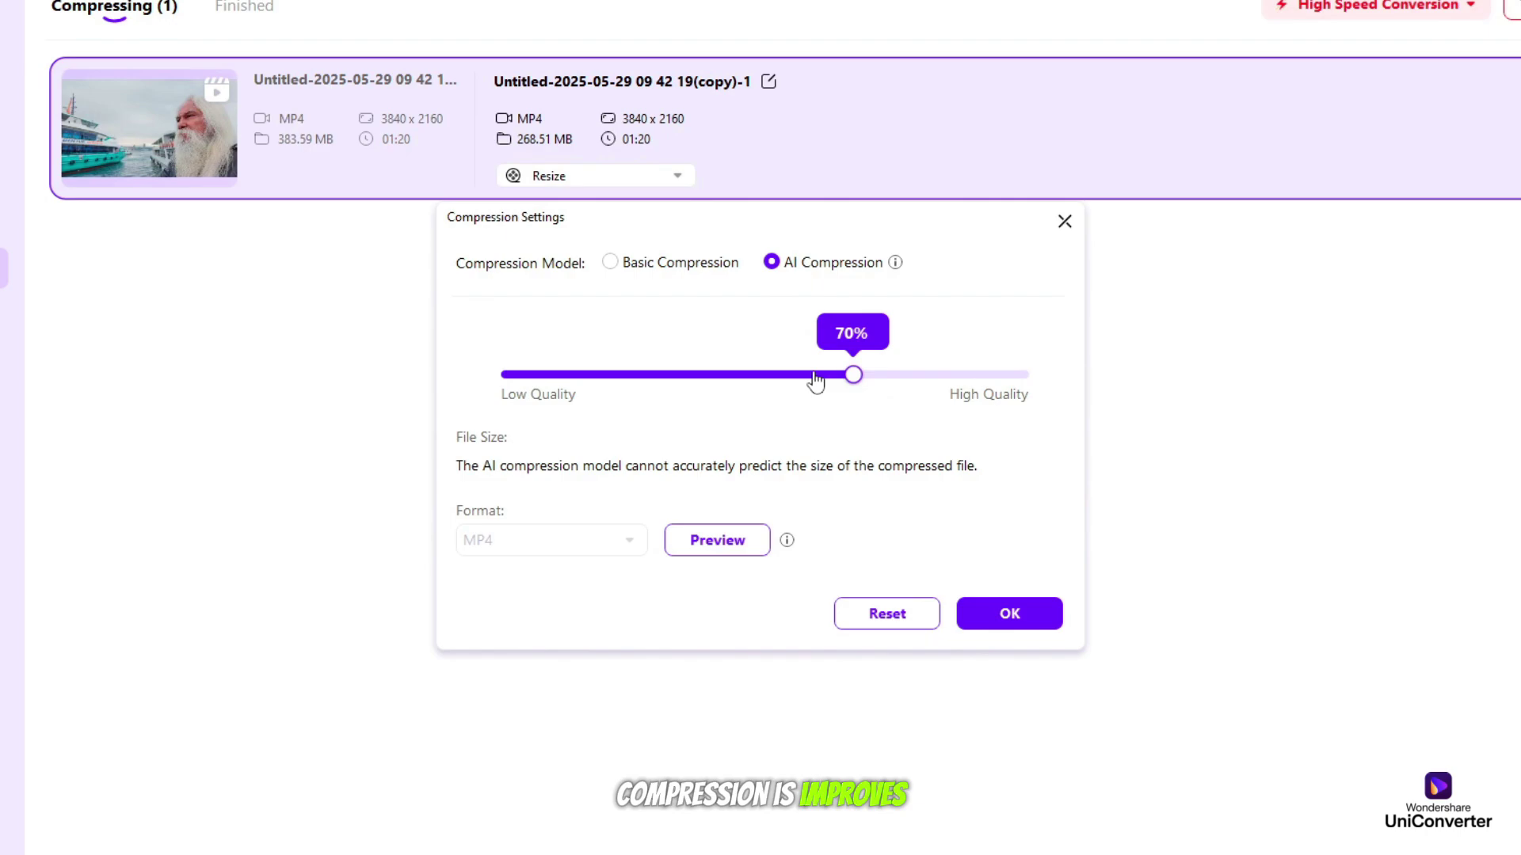
Adjust the AI compression quality slider, confirm with OK, and start compressing the 4K video.
left_click_drag(852, 380, 797, 402)
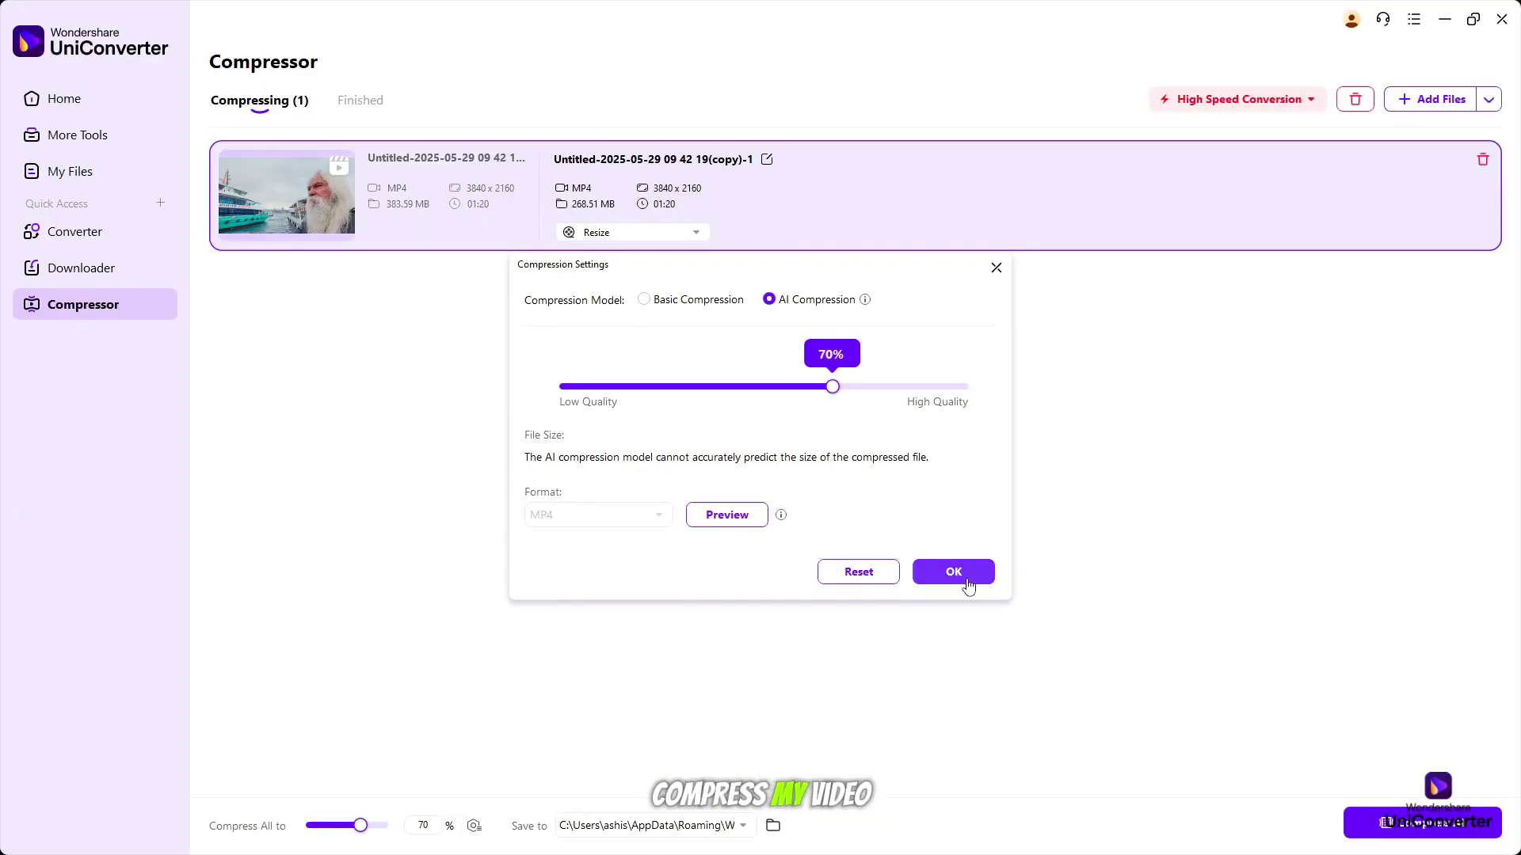
left_click(954, 574)
left_click(1426, 833)
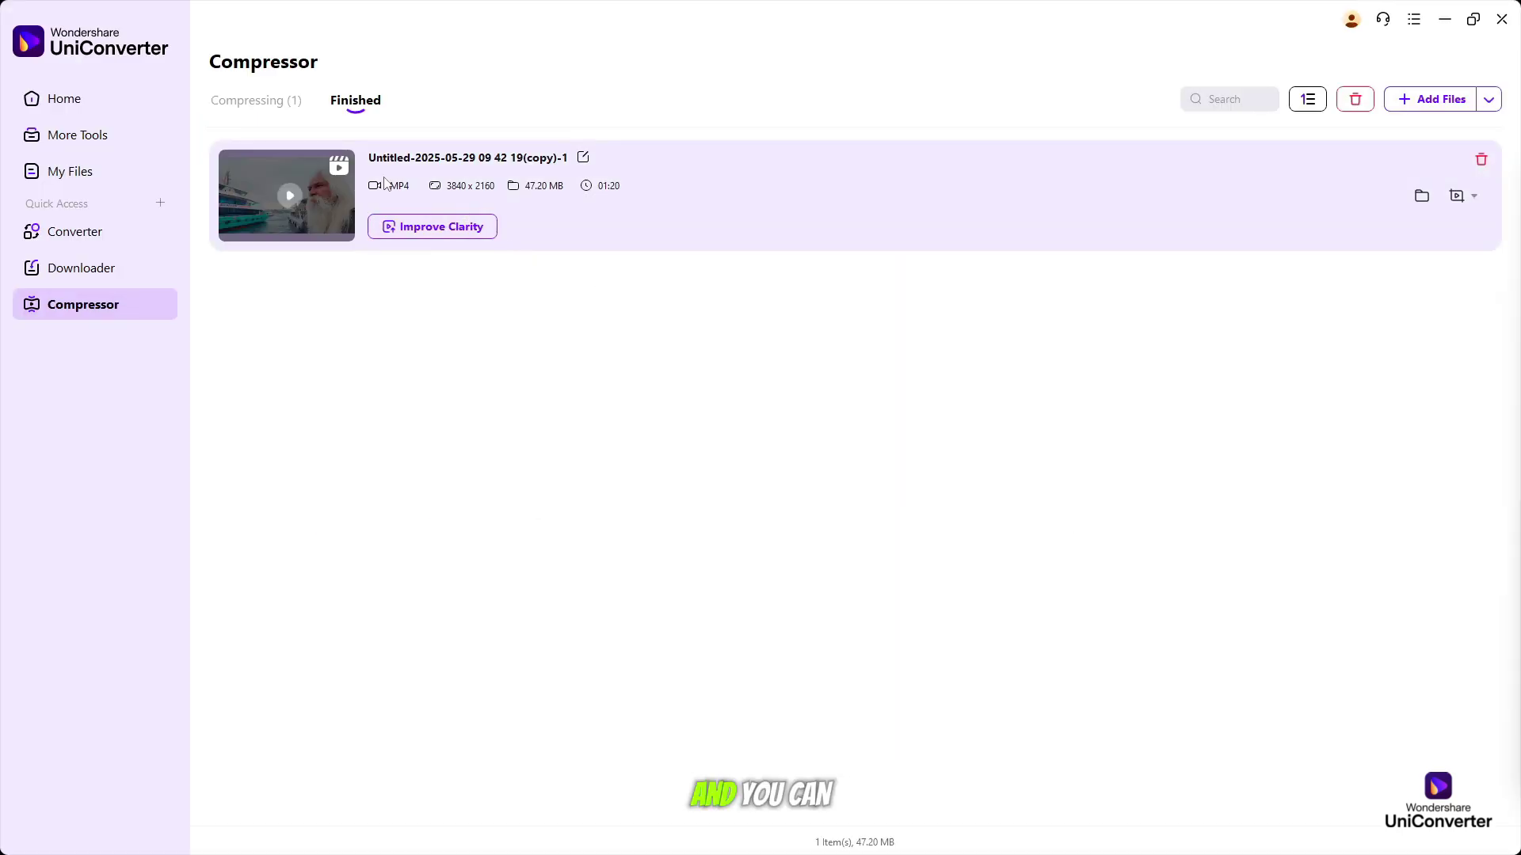
Play the 47.20 MB compressed 4K video from the Finished list to check its quality.
left_click(289, 195)
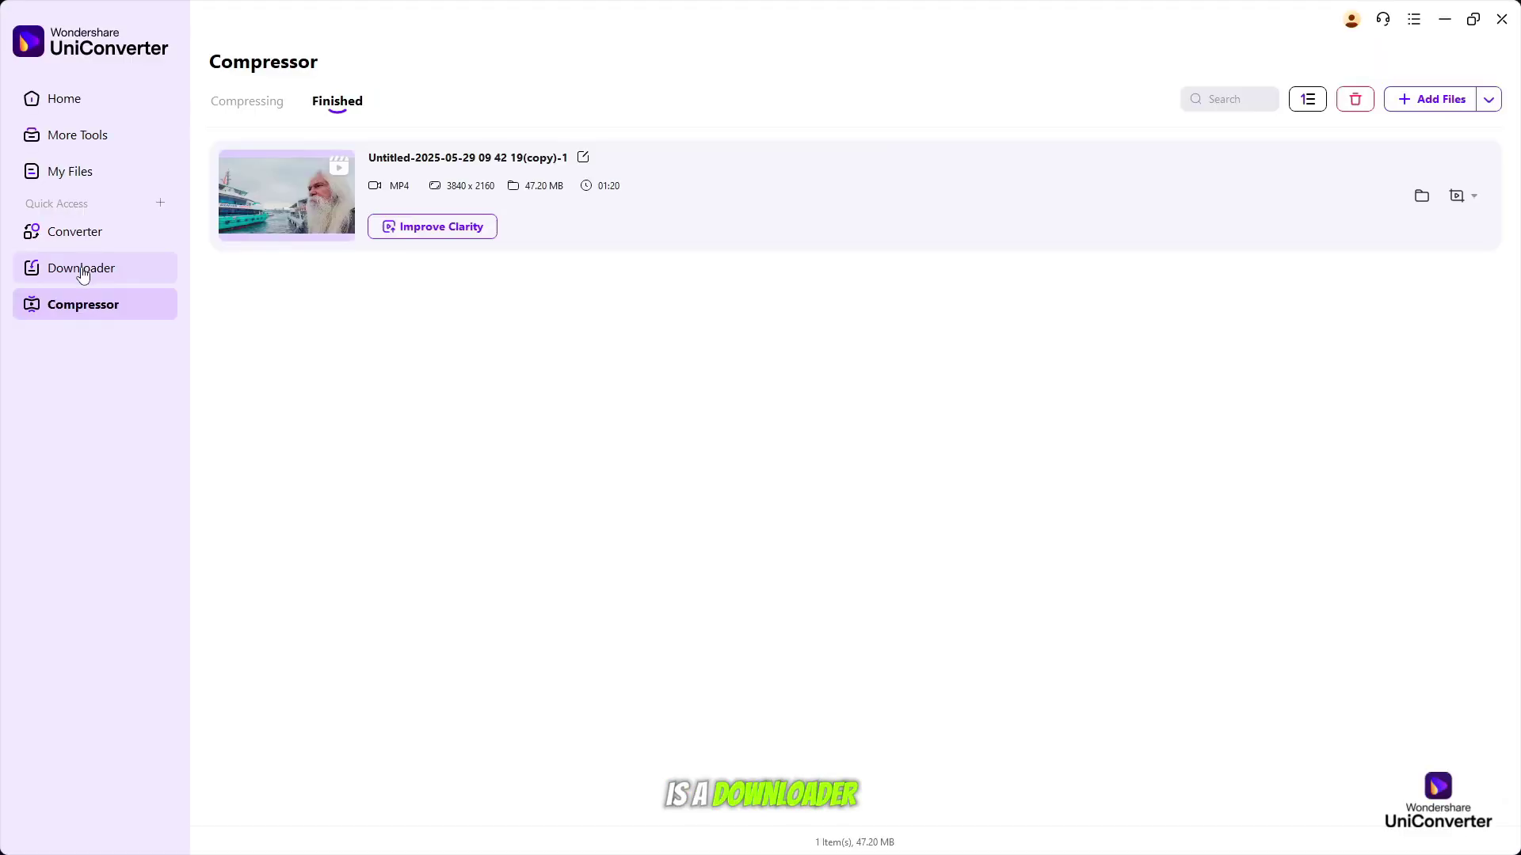
Go from the Downloader page to the More Tools catalogue of popular tools.
left_click(88, 277)
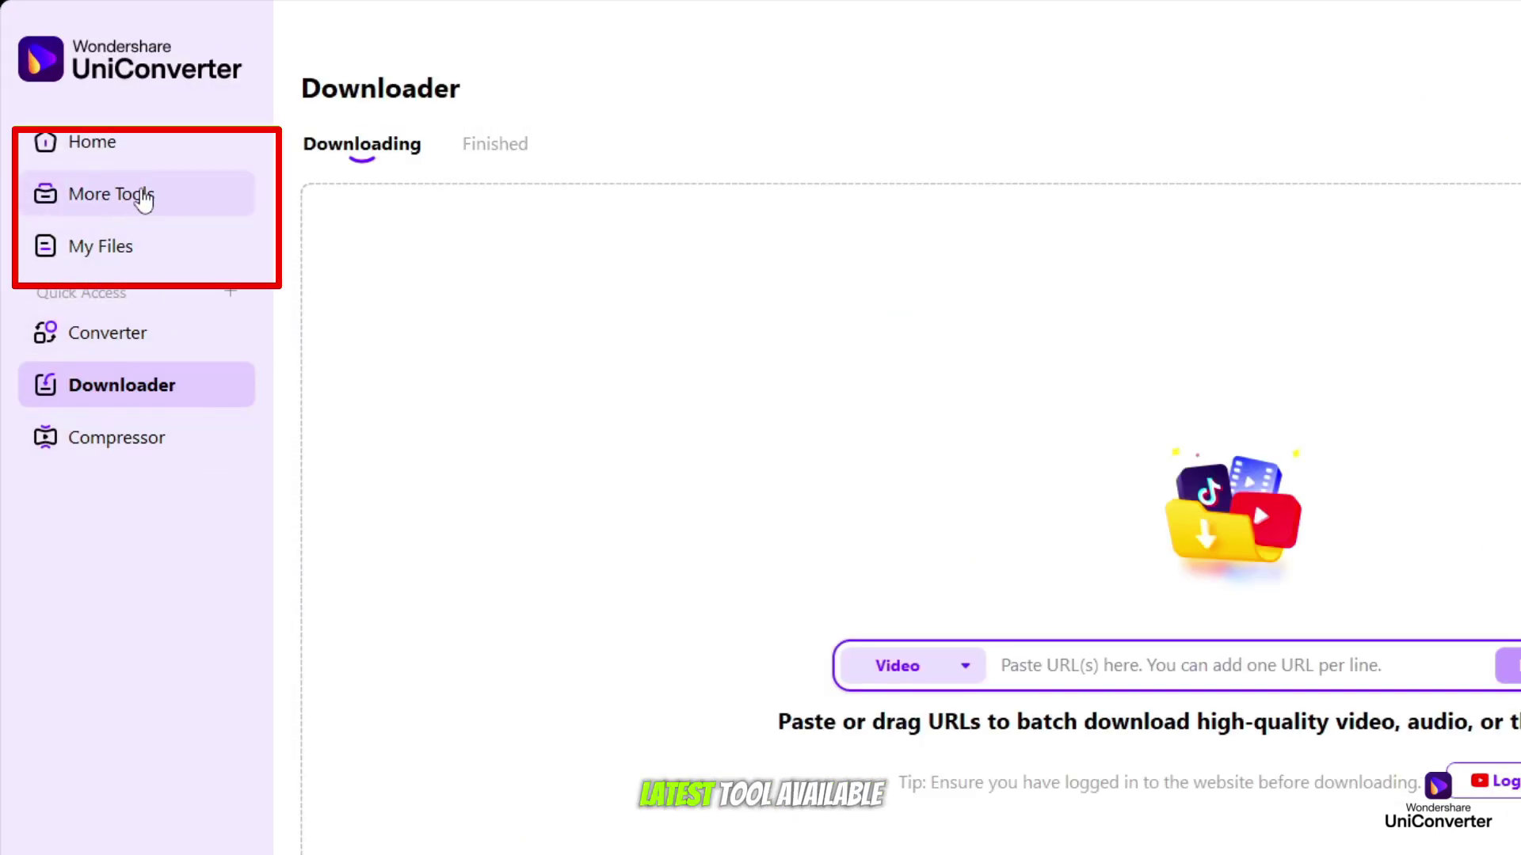
left_click(132, 198)
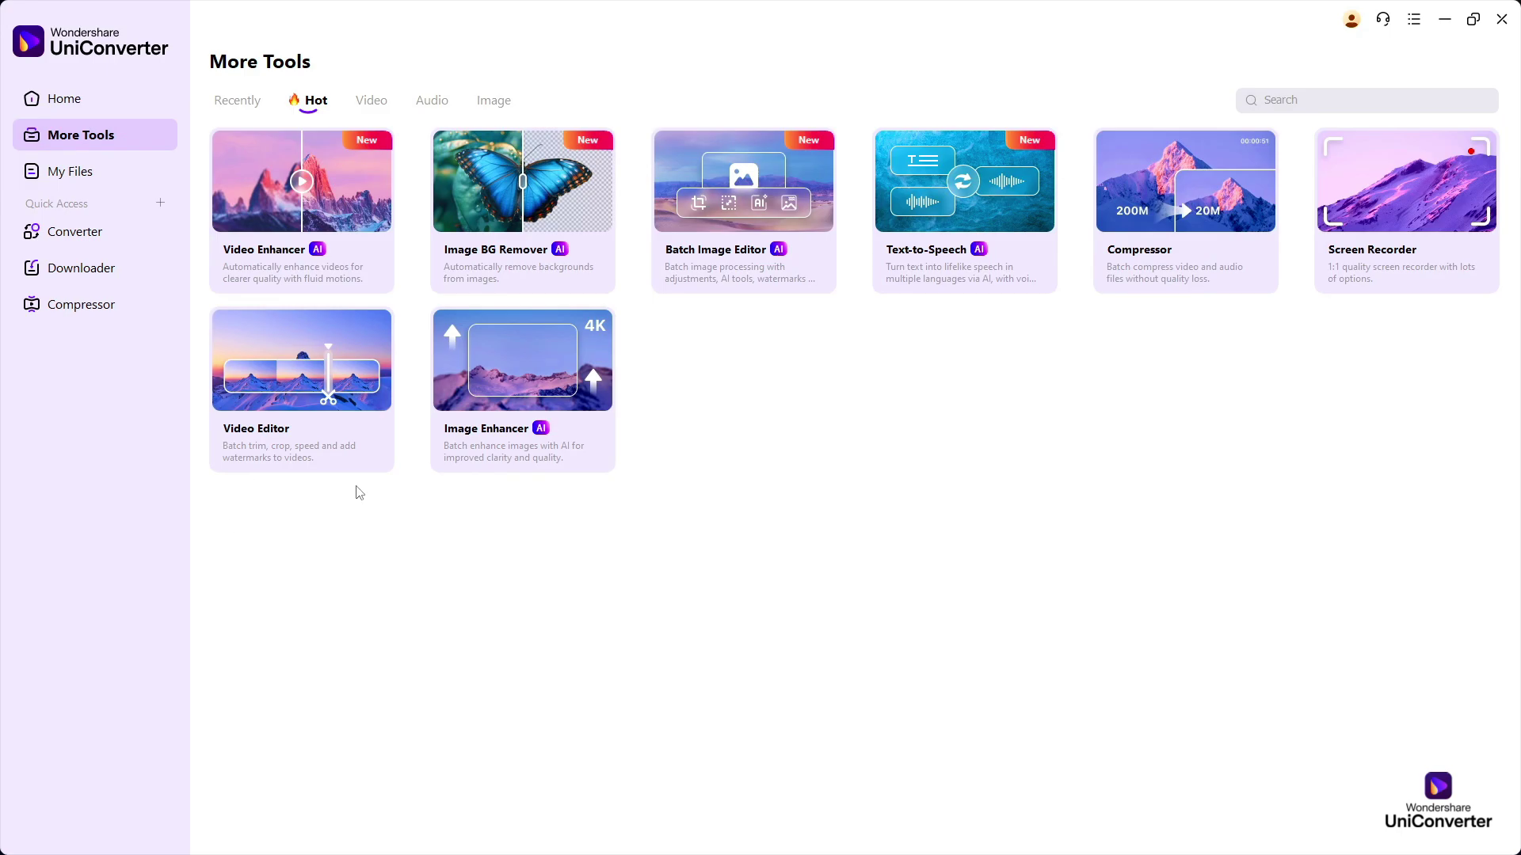
Open the AI Video Enhancer and preview its AI models, leaving Quality Restoration selected.
left_click(328, 201)
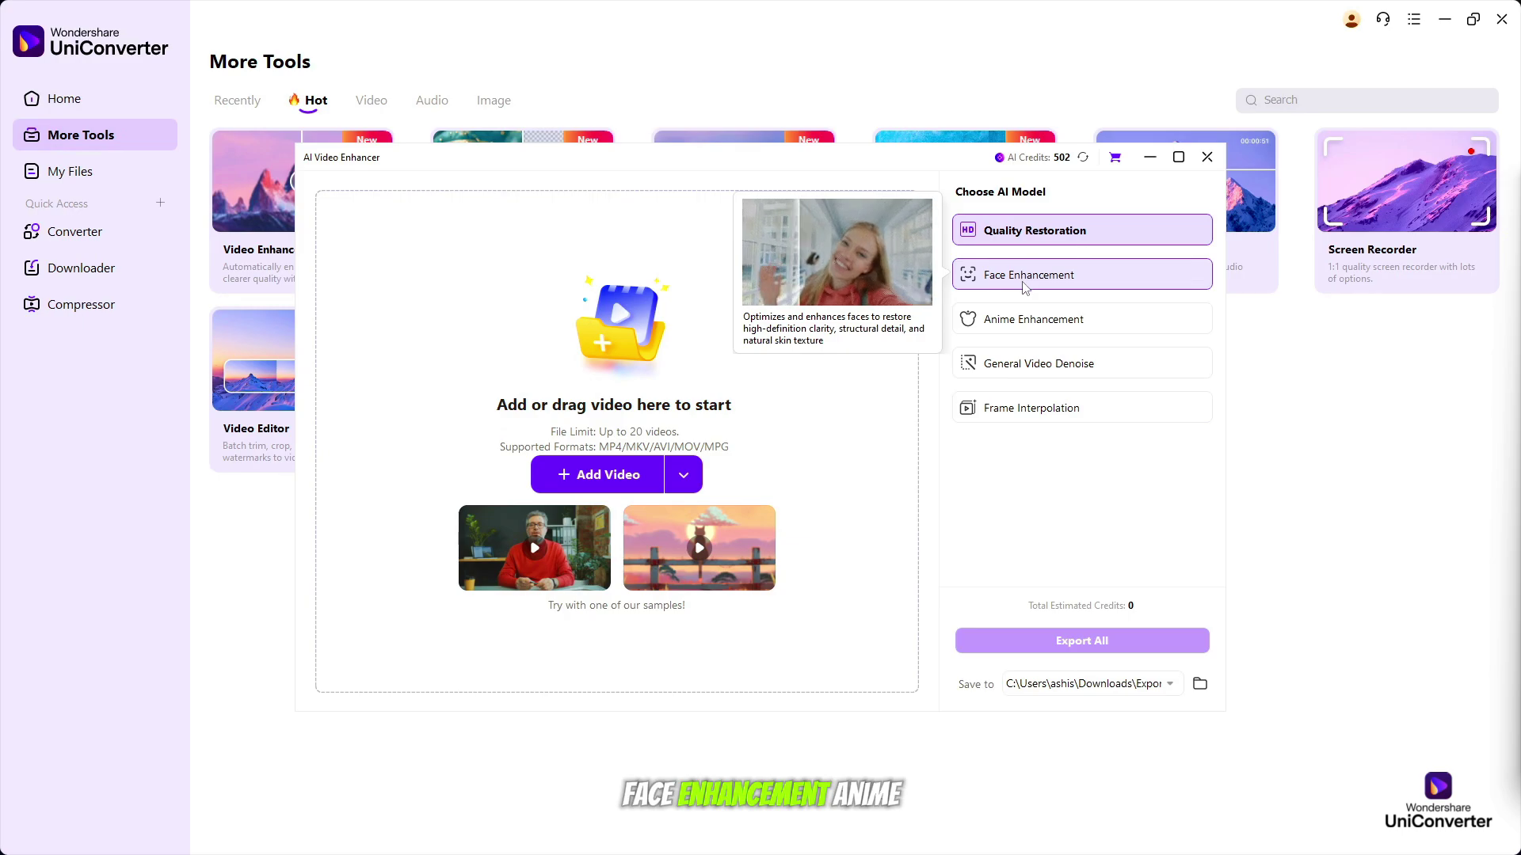
mouse_move(1023, 320)
mouse_move(1026, 364)
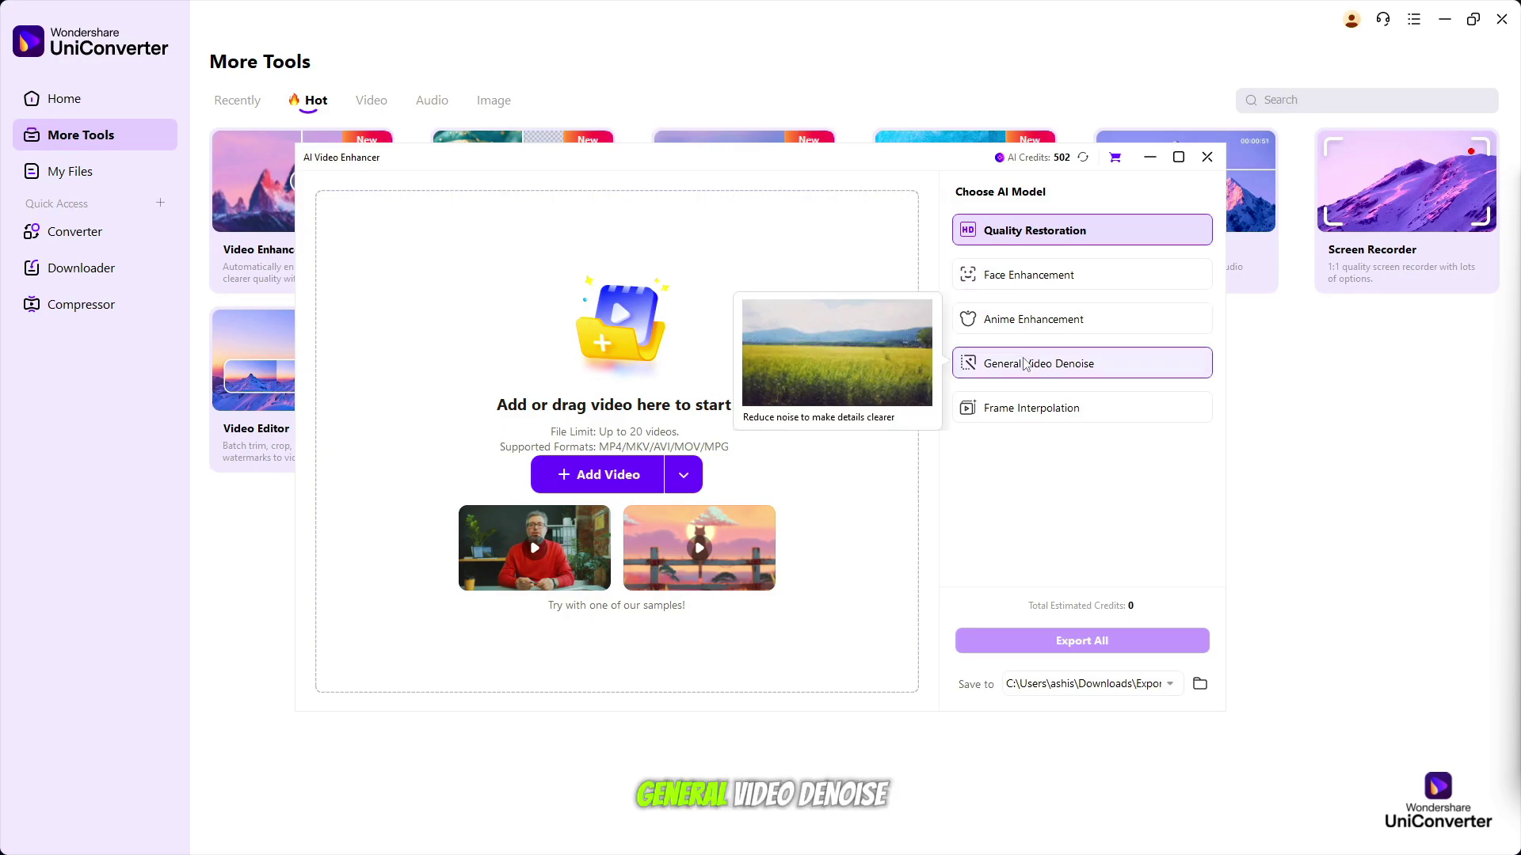
mouse_move(1029, 411)
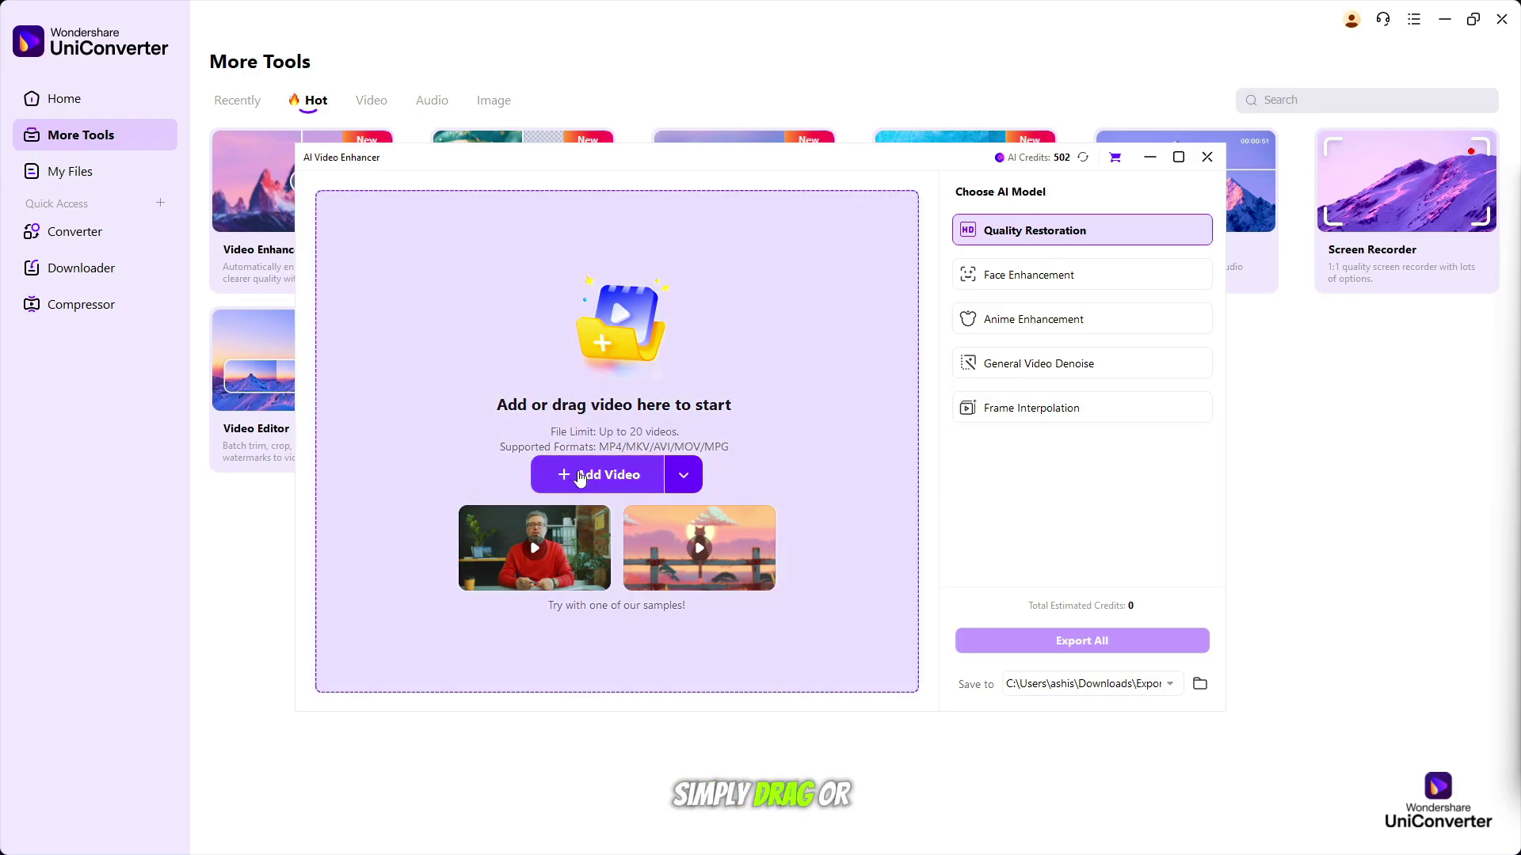
Load the desert clip into the enhancer and choose 2X (60 FPS) Frame Interpolation.
left_click(586, 474)
left_click(922, 538)
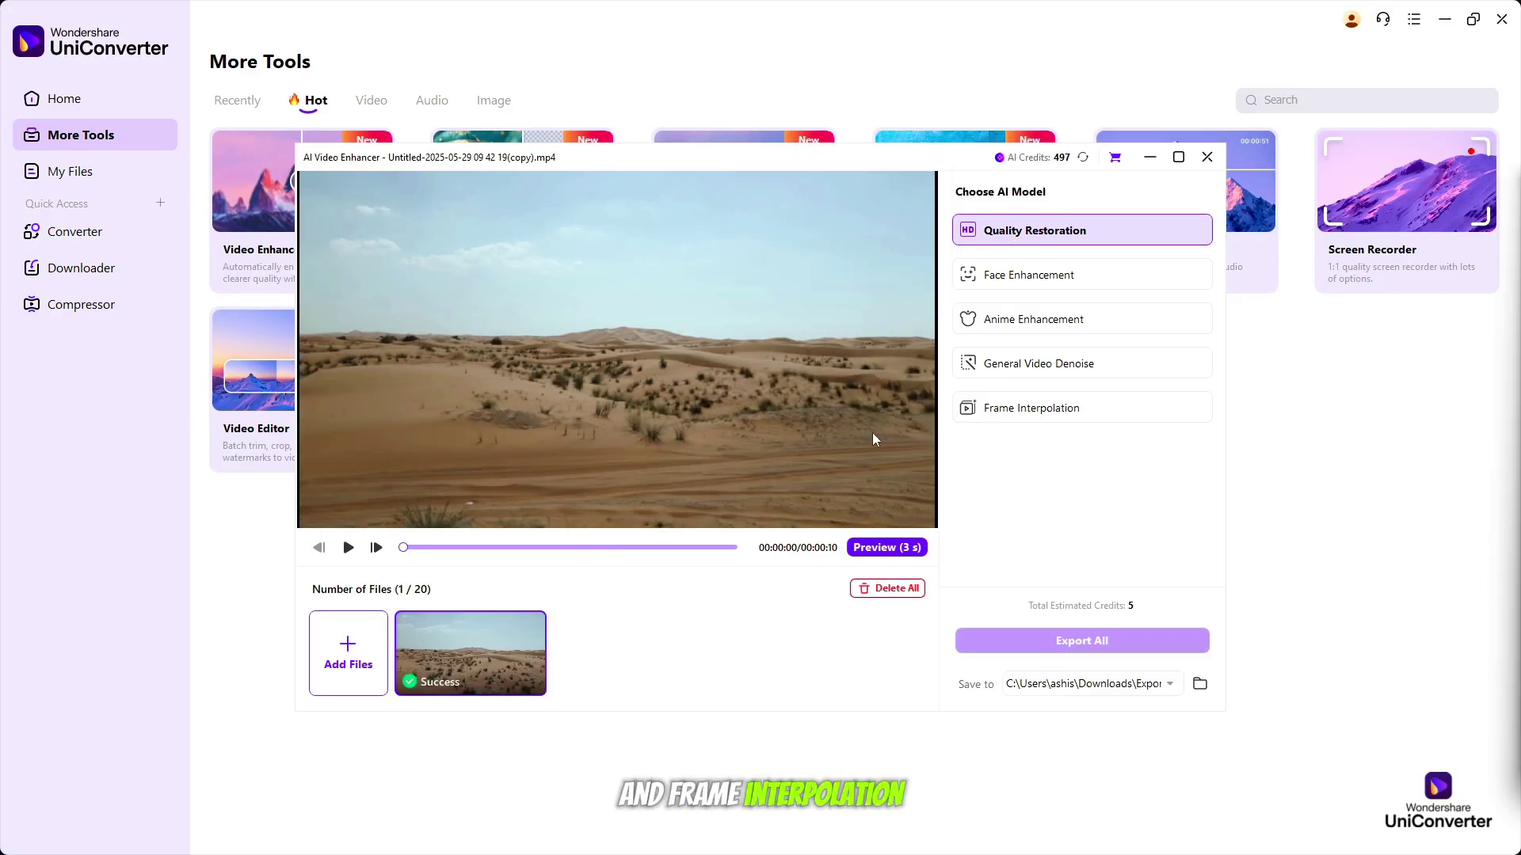
left_click(996, 408)
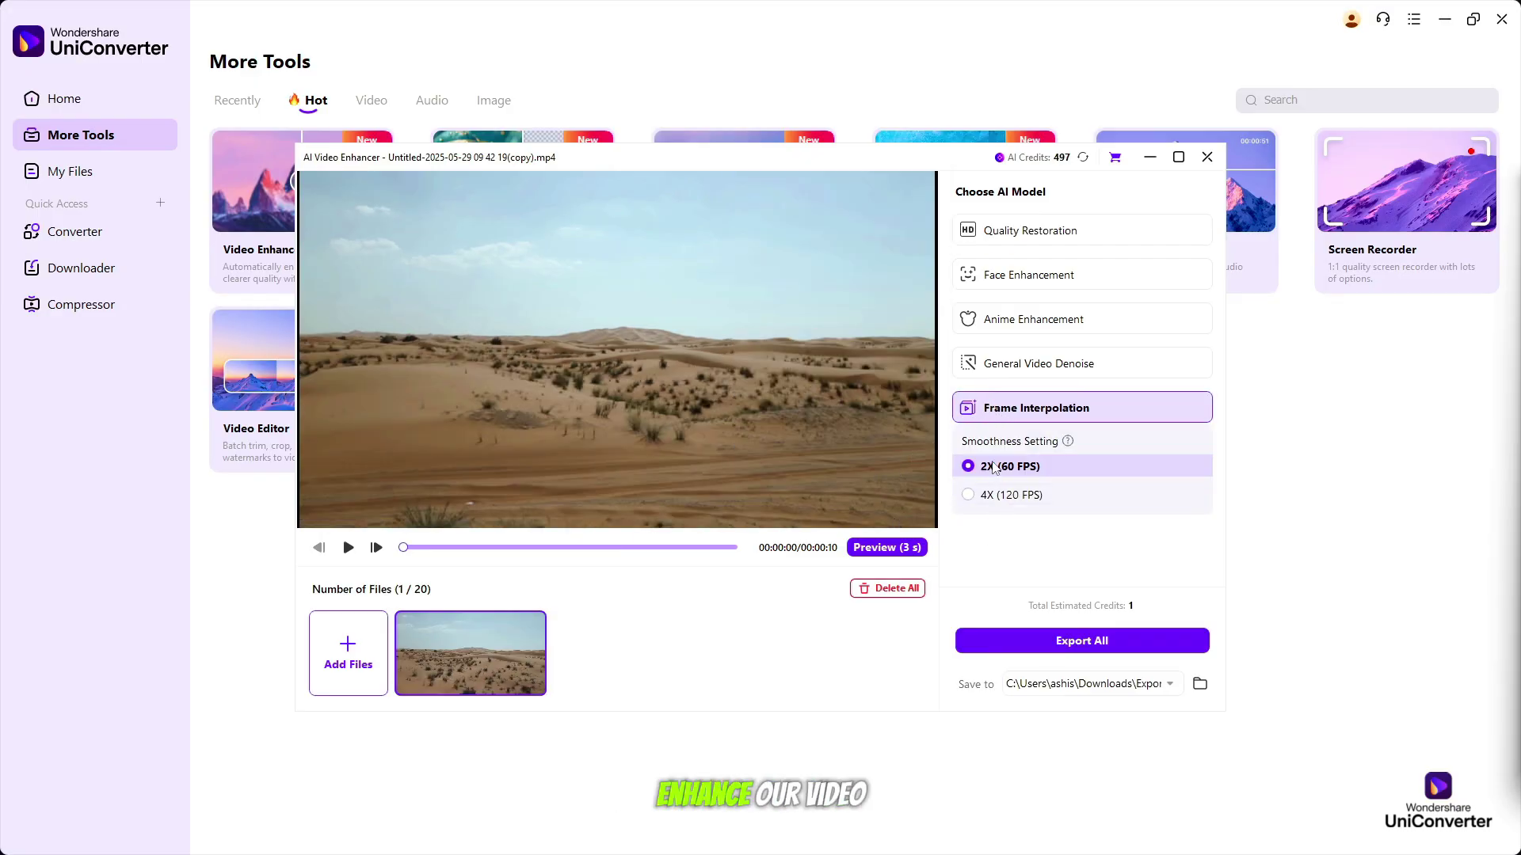
Preview the interpolated desert clip, then export it and confirm the export task.
left_click(349, 547)
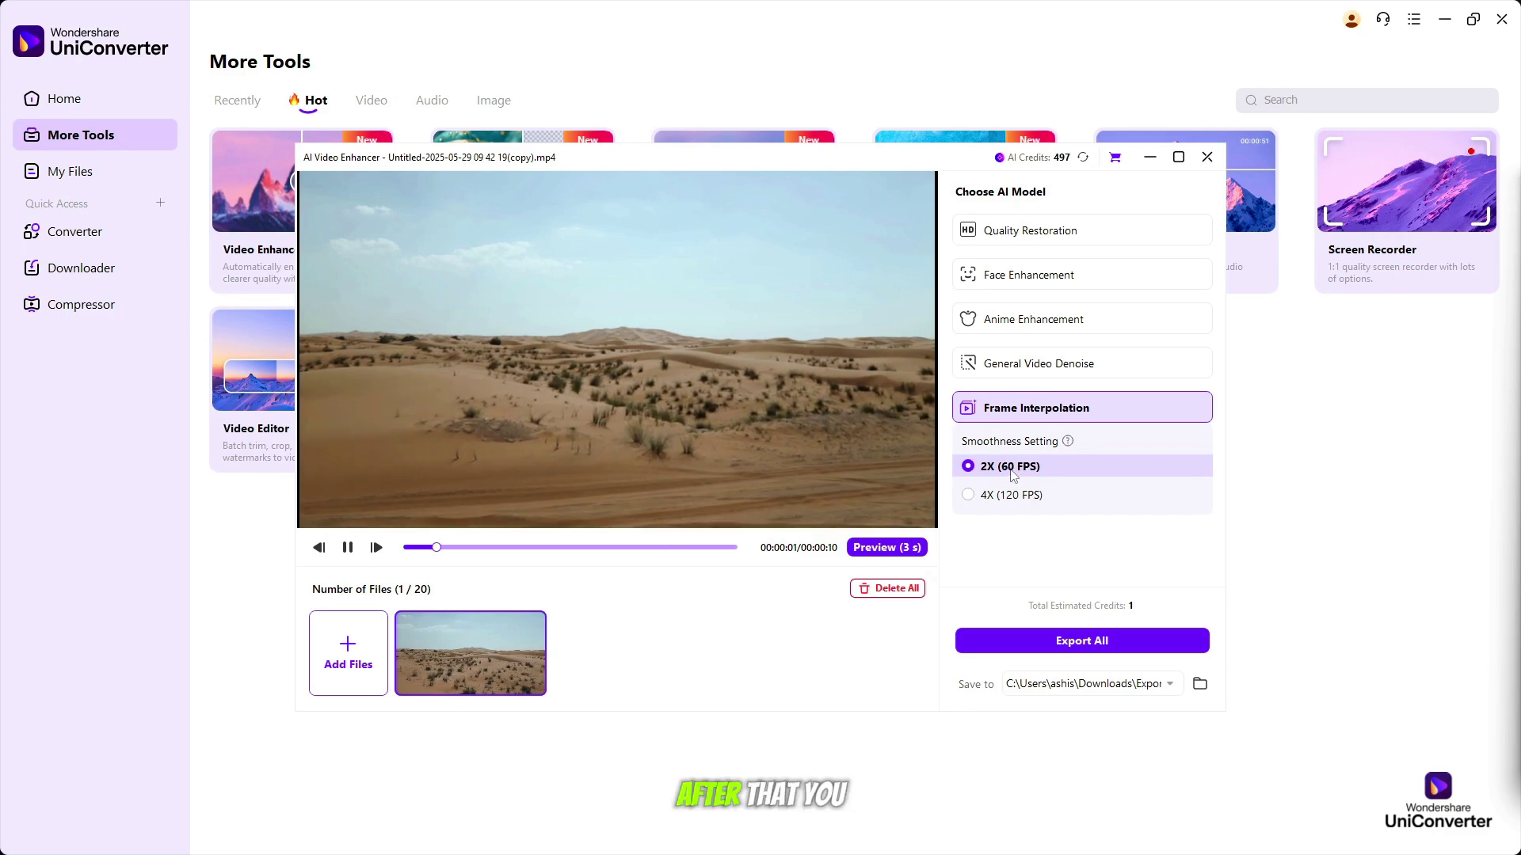
left_click(1082, 641)
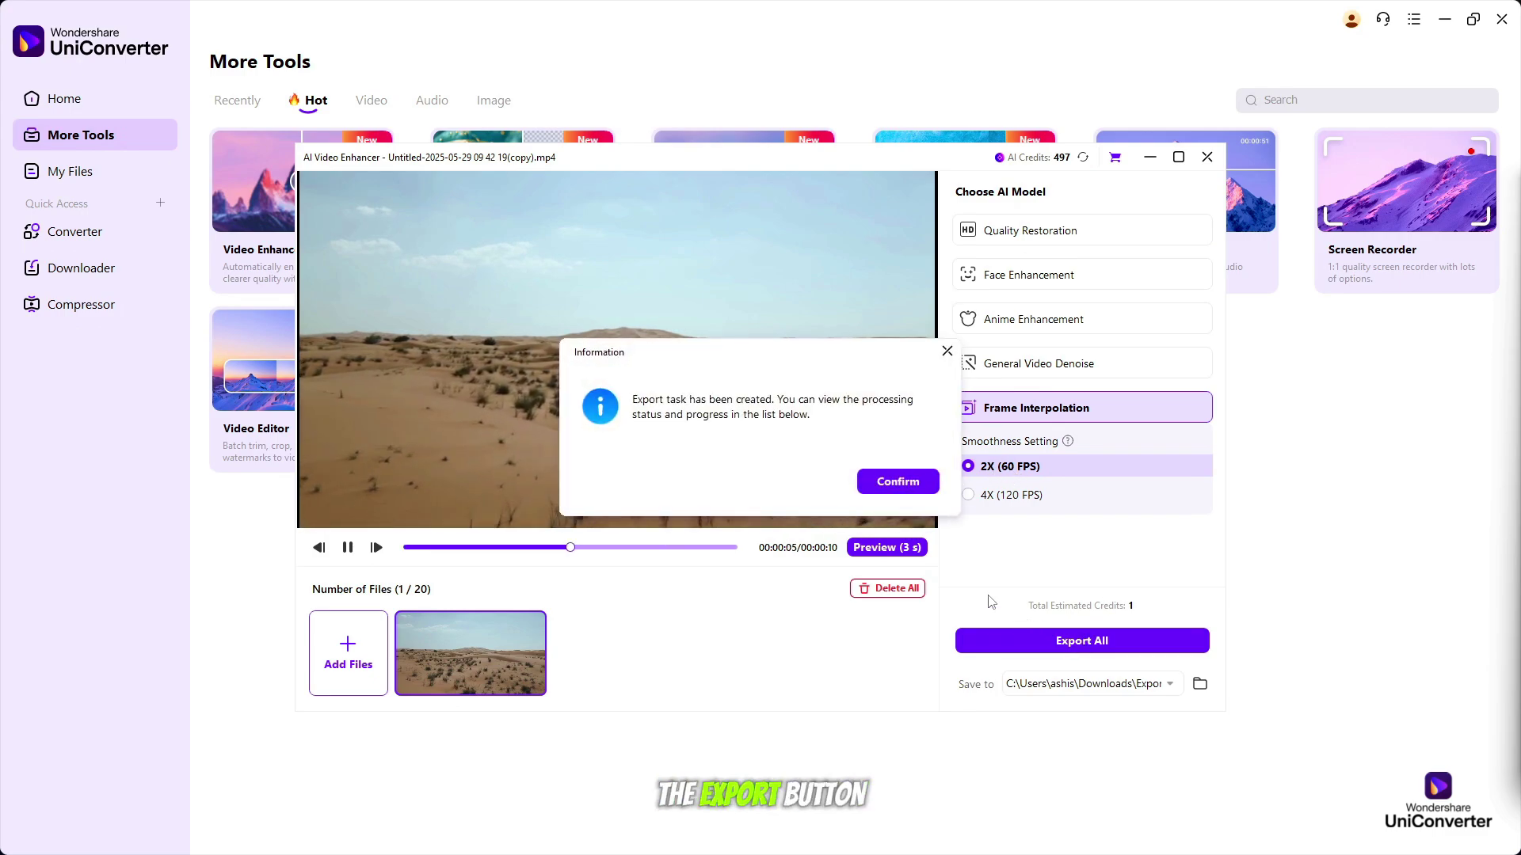
left_click(898, 482)
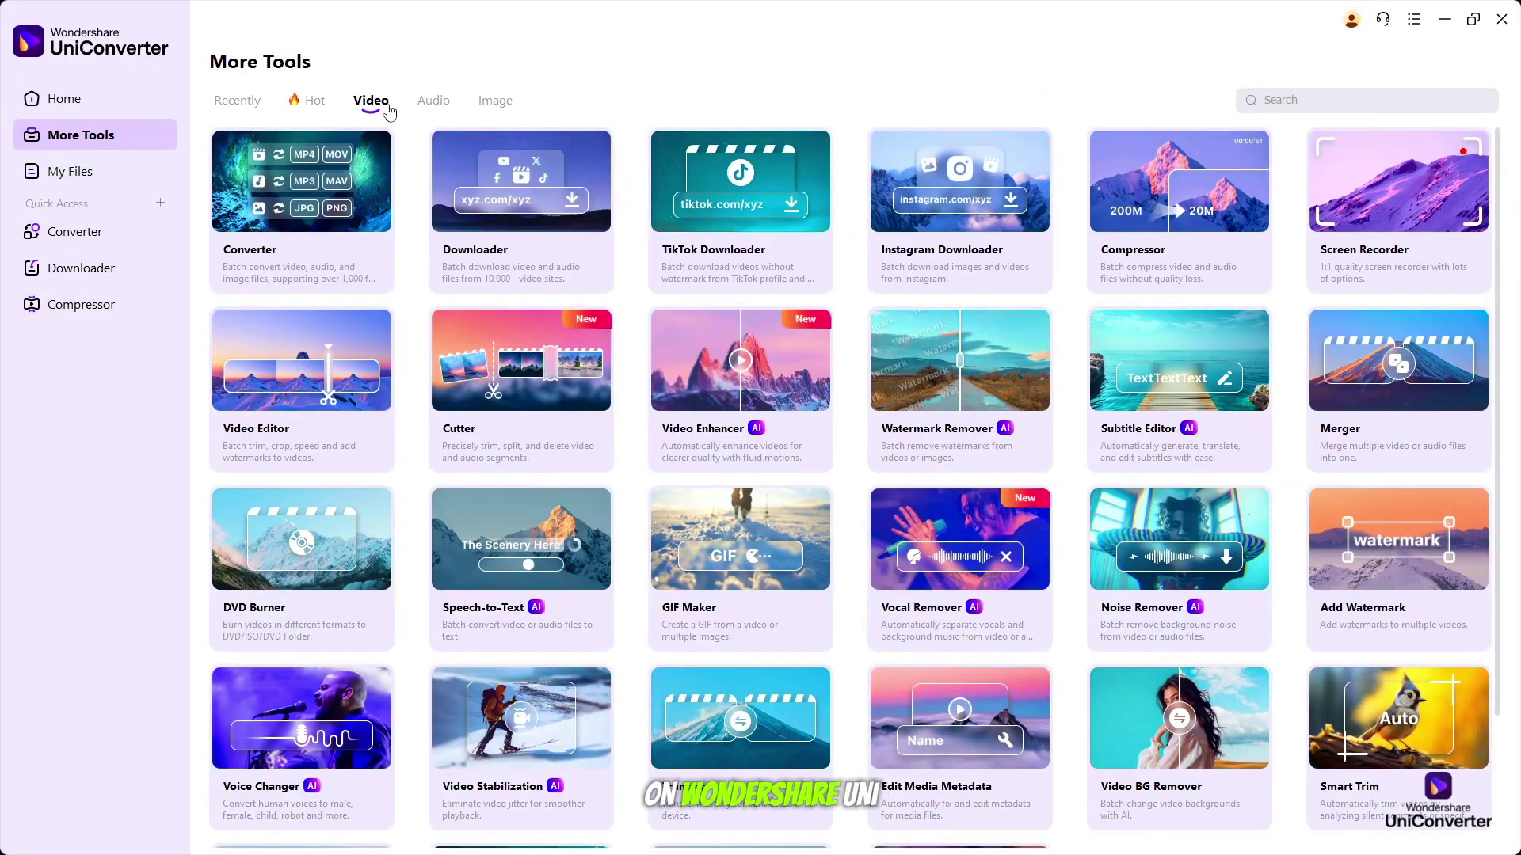
scroll(643, 279, "down", 2)
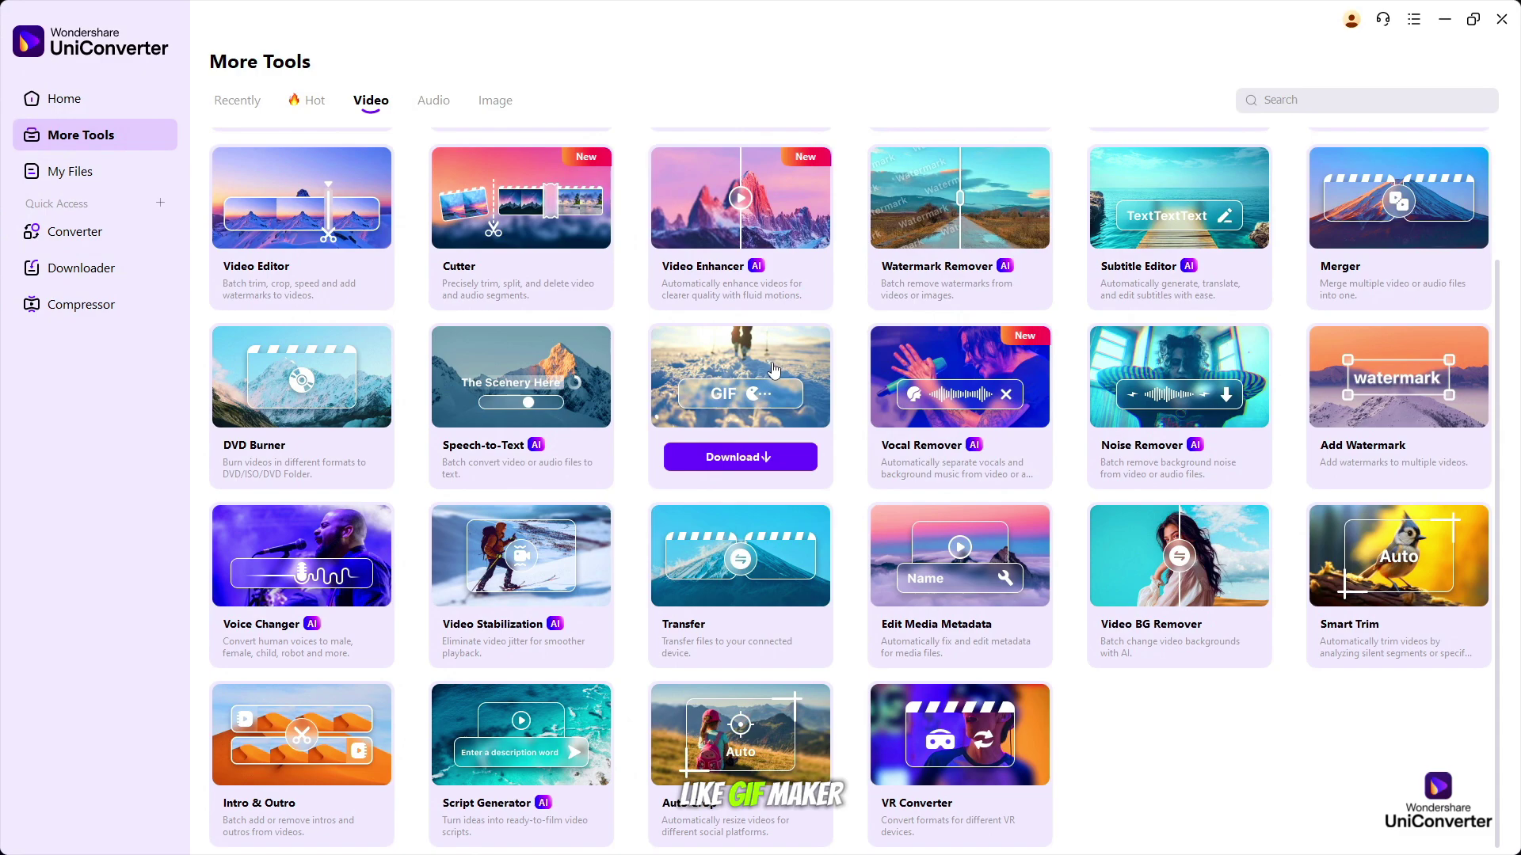
scroll(774, 376, "up", 2)
left_click(431, 101)
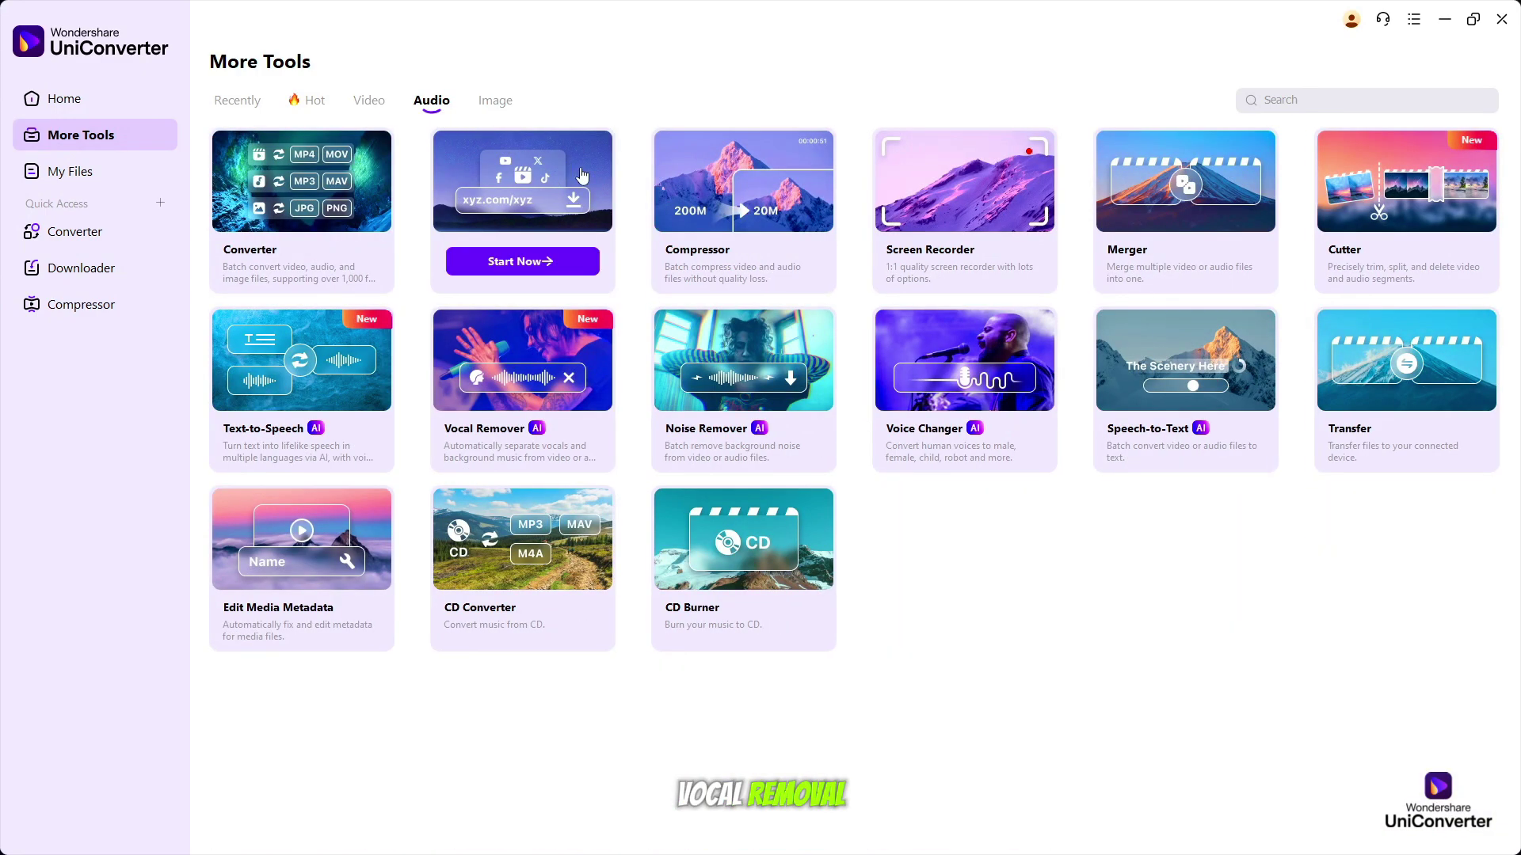
left_click(494, 103)
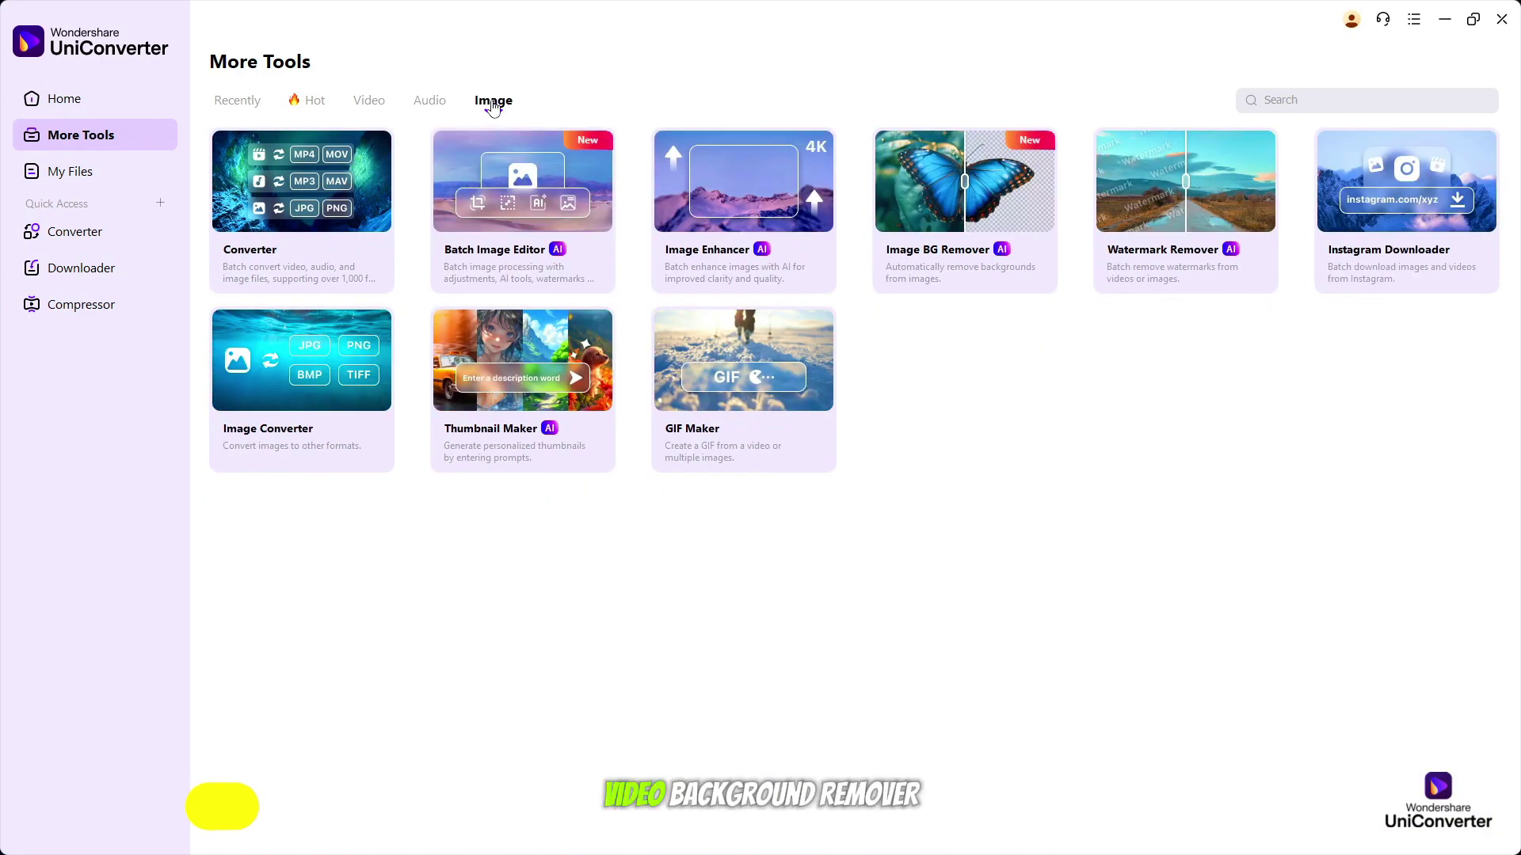
left_click(428, 100)
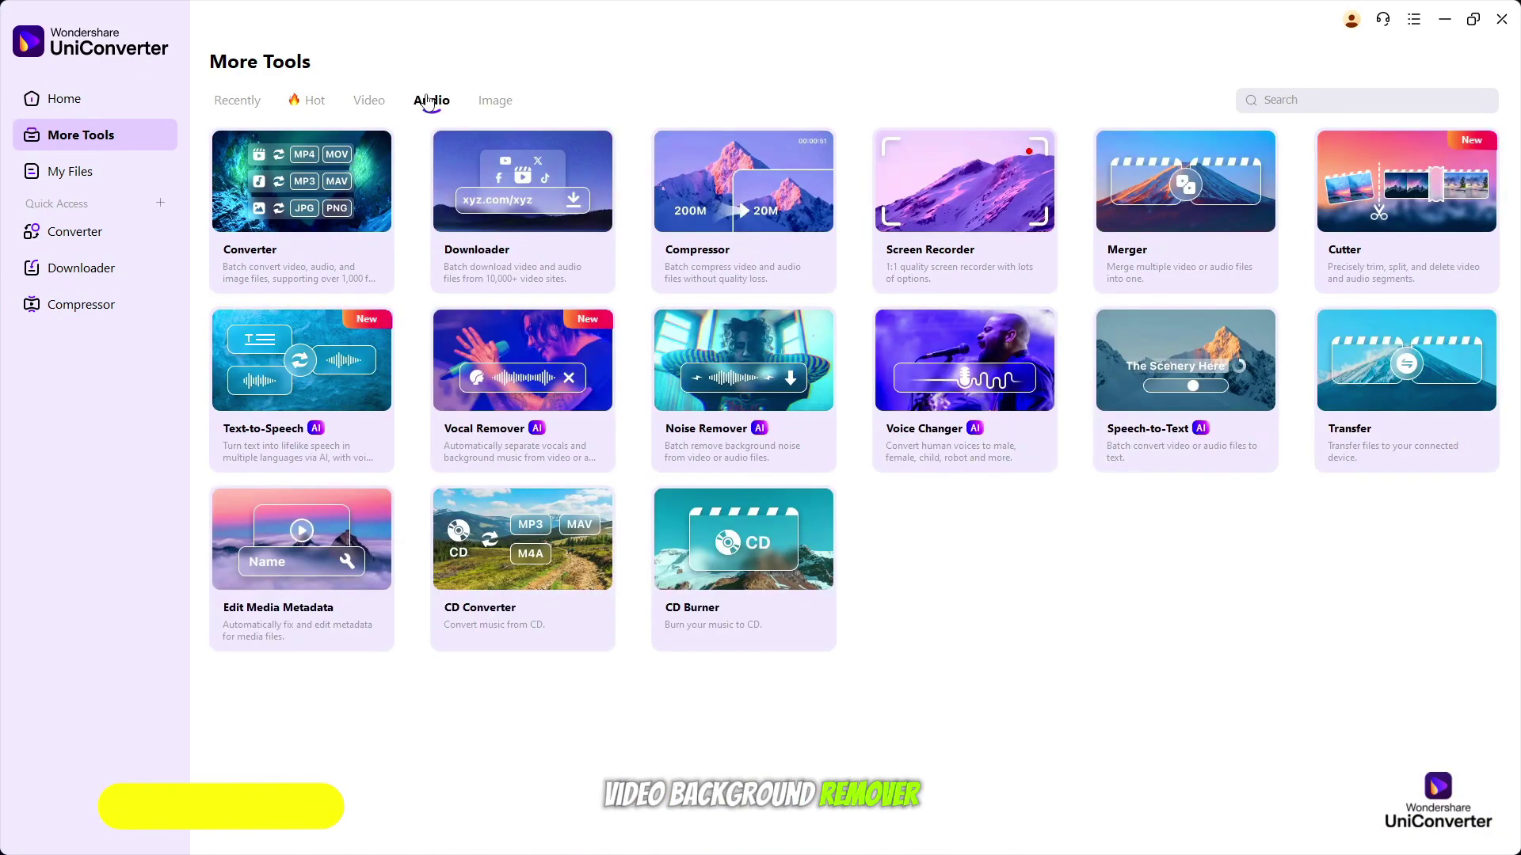
left_click(345, 104)
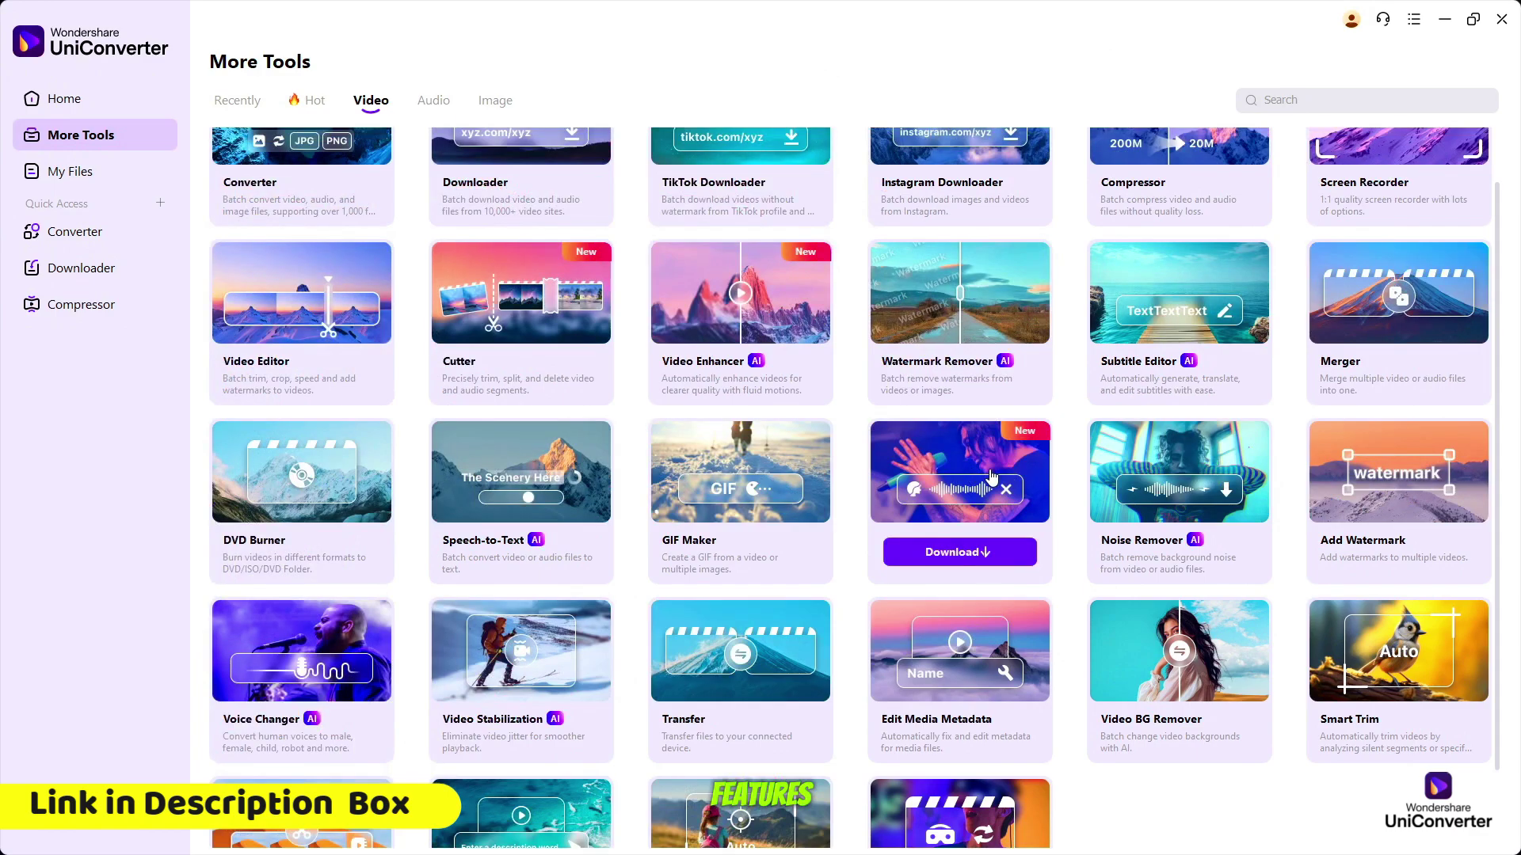
mouse_move(1032, 480)
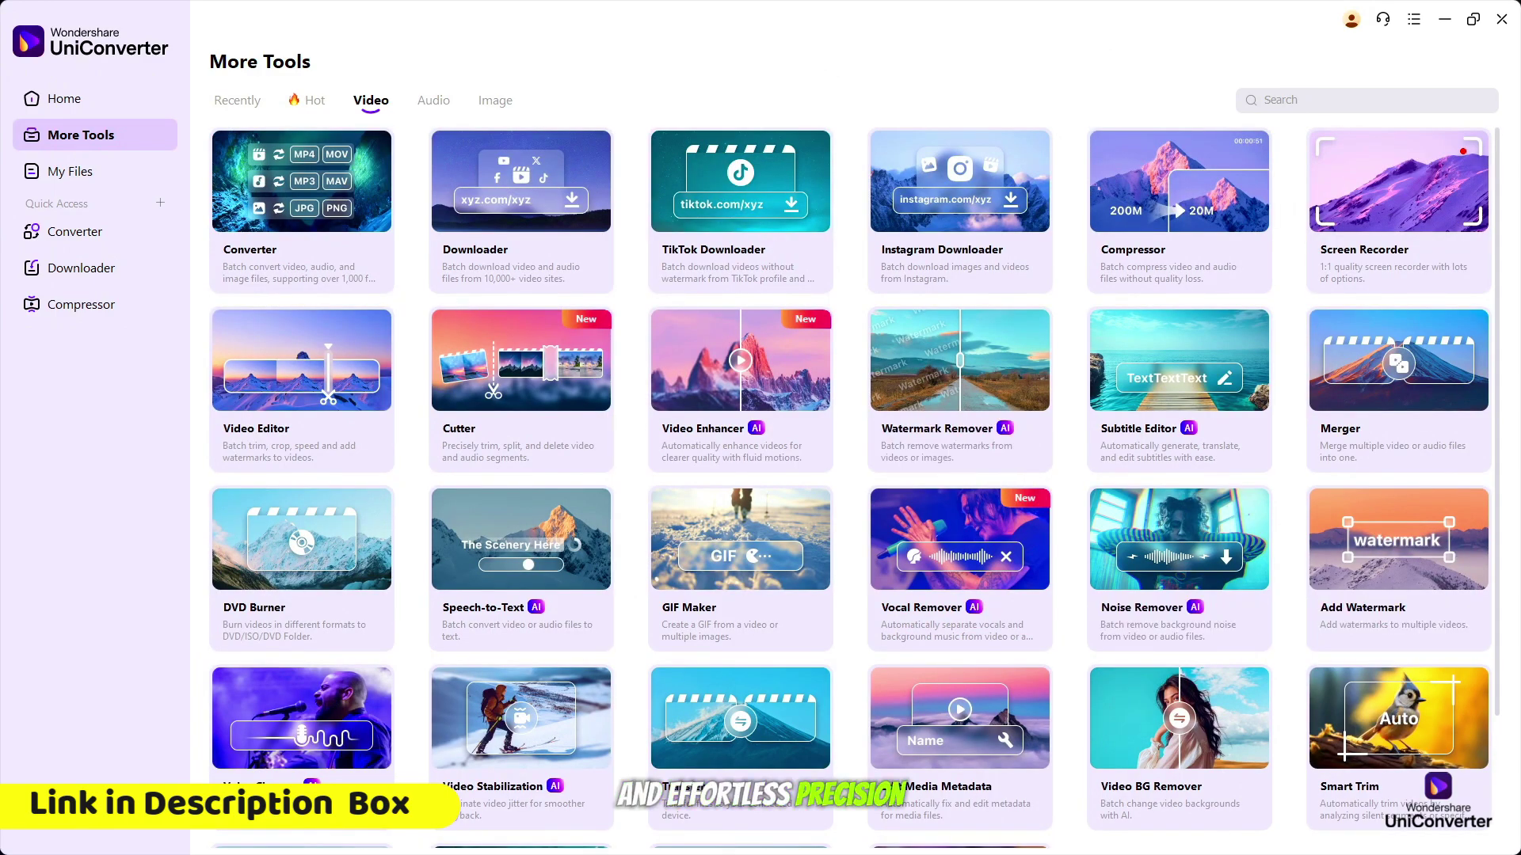